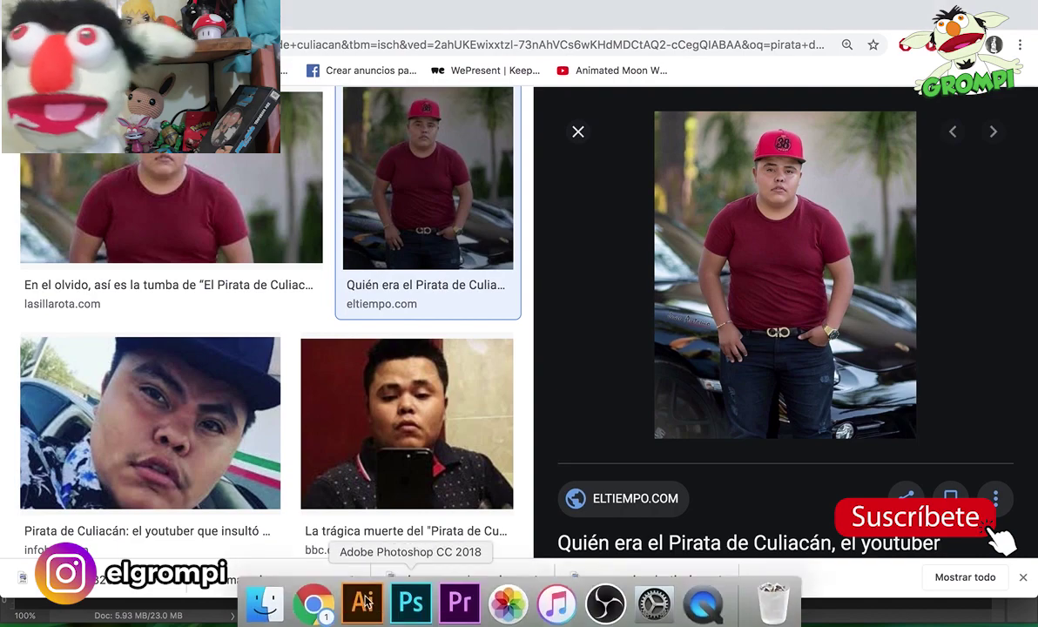
- Place 5a3a9c8bf1d83.jpeg from the desktop into the Photoshop collage and move it to the right side of the canvas
click(436, 603)
key(F11)
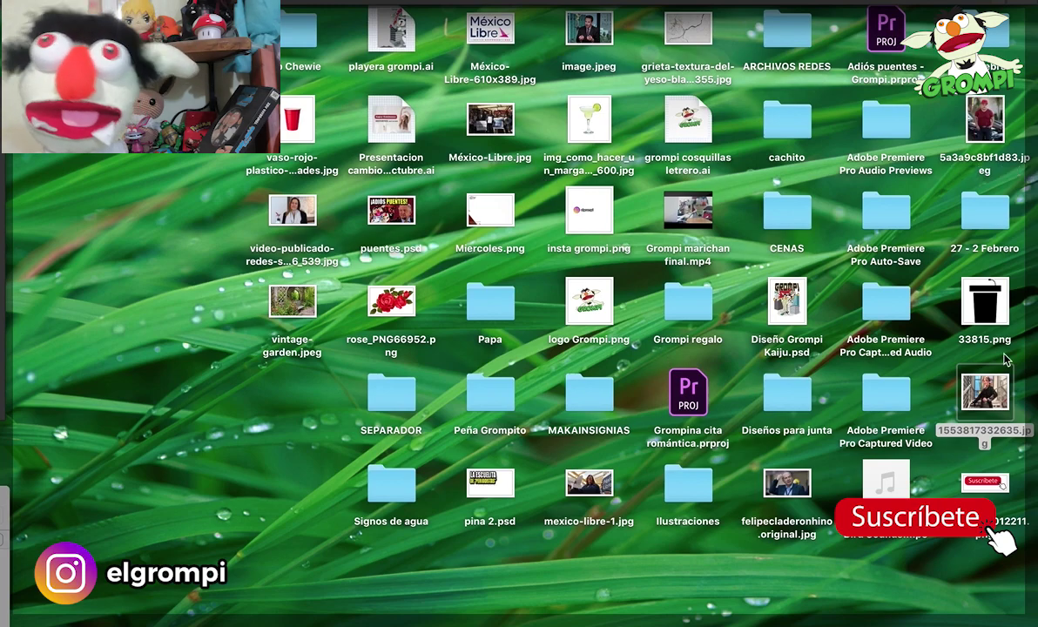
drag(997, 118, 562, 320)
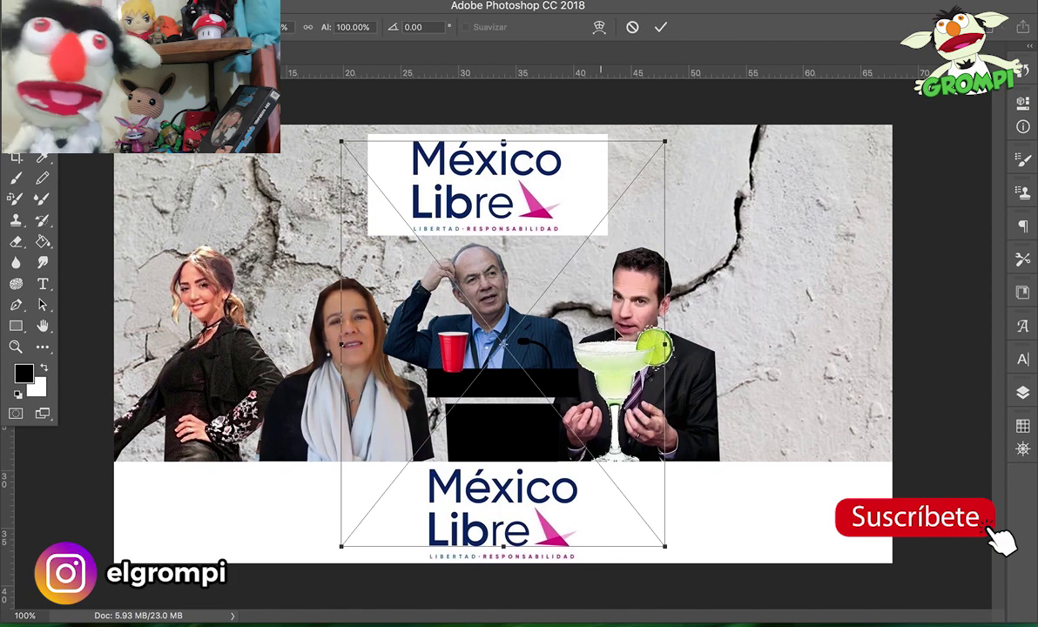
key(Return)
drag(639, 250, 879, 262)
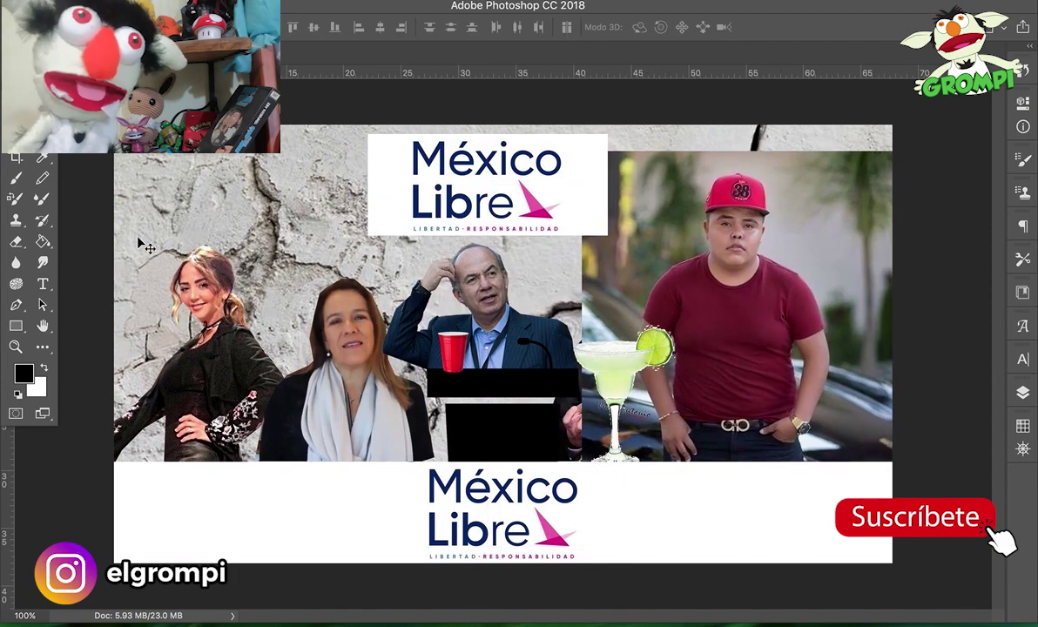
- Lasso the man in the red cap to cut away his photo background and shift him slightly right
key(l)
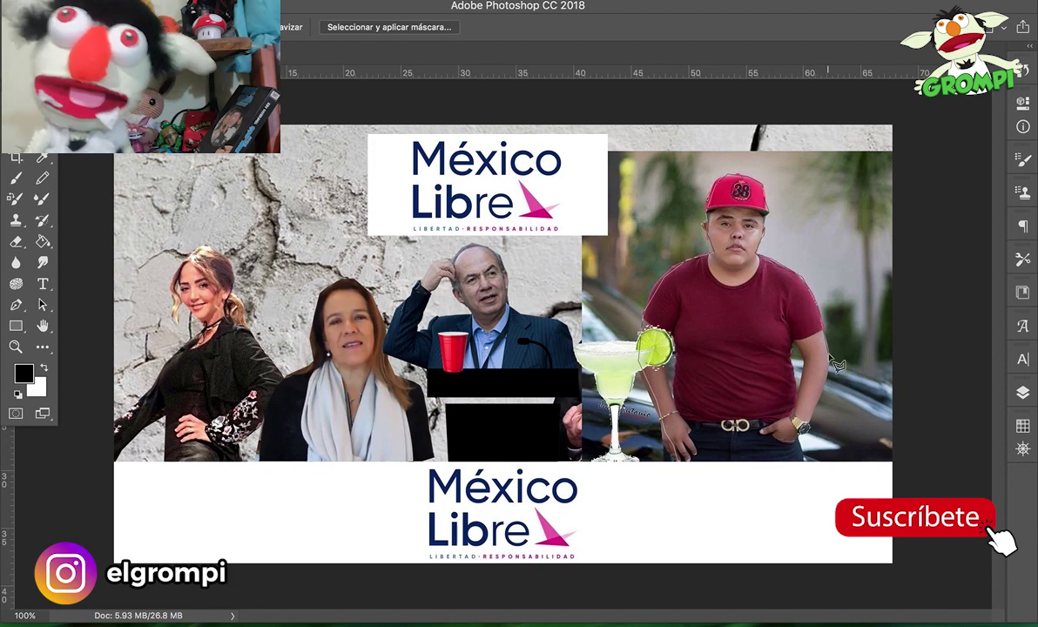
mouse_move(832, 394)
mouse_down()
mouse_move(812, 434)
mouse_move(799, 436)
mouse_move(811, 492)
mouse_up()
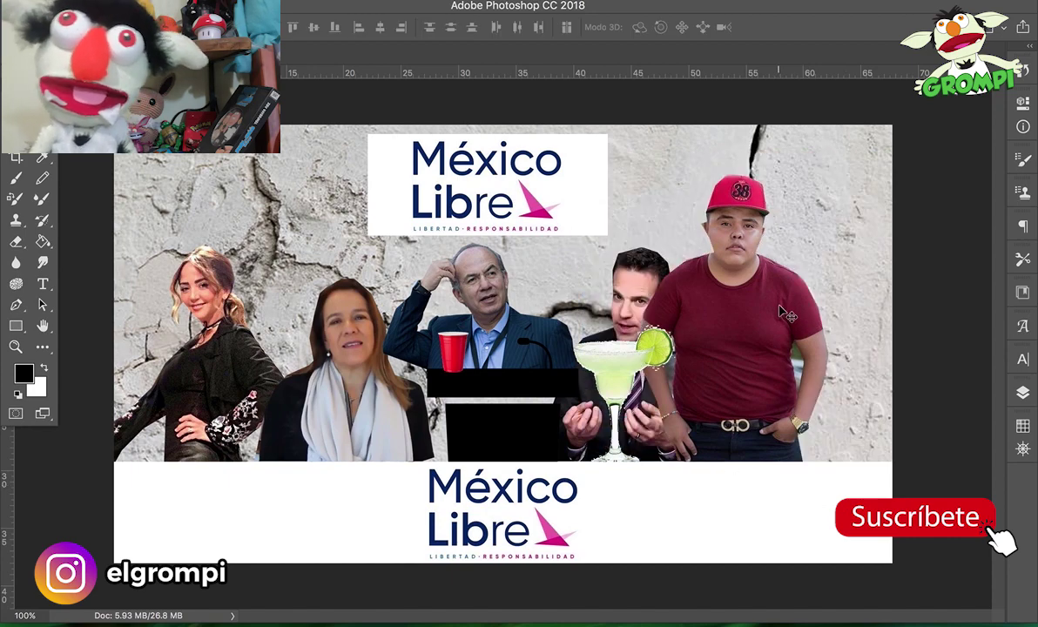
drag(785, 311, 817, 307)
- Scale the cut-out man in the red cap down slightly
key(ctrl+t)
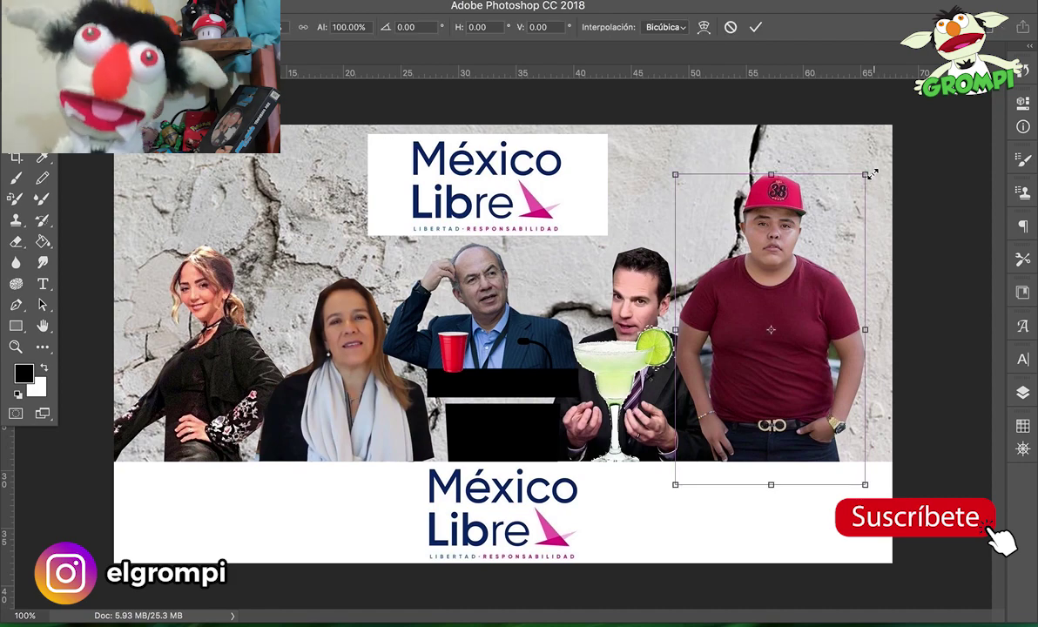
drag(867, 174, 850, 195)
key(Return)
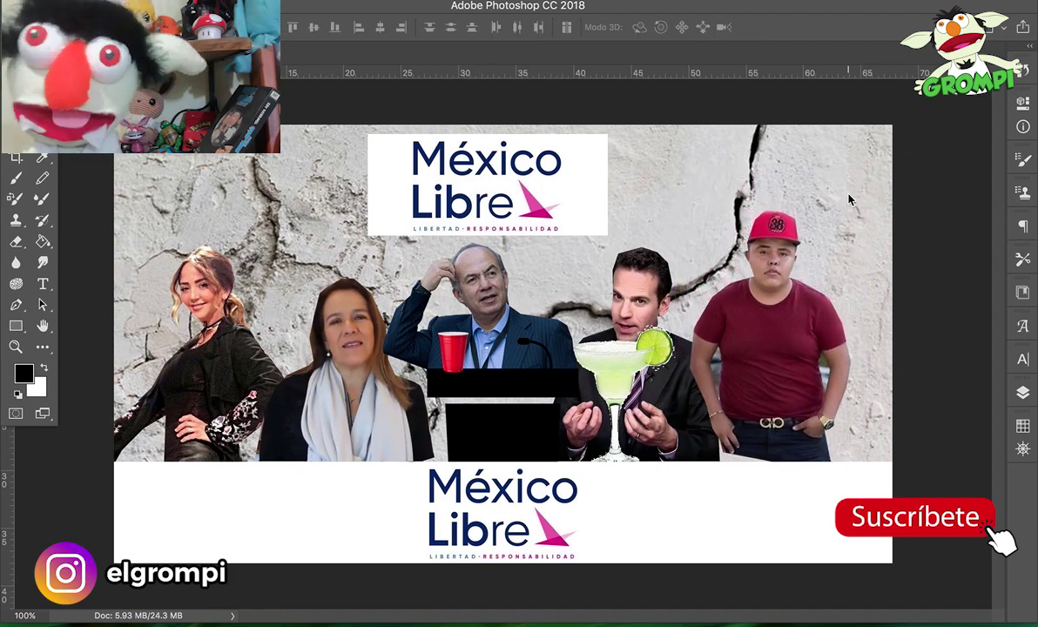
- Nudge the man in the red cap down and left so he stands close beside the man behind the margarita glass
key(Down)
key(Down)
key(Down)
key(Down)
key(Down)
key(Down)
key(Down)
key(Down)
key(Down)
key(Down)
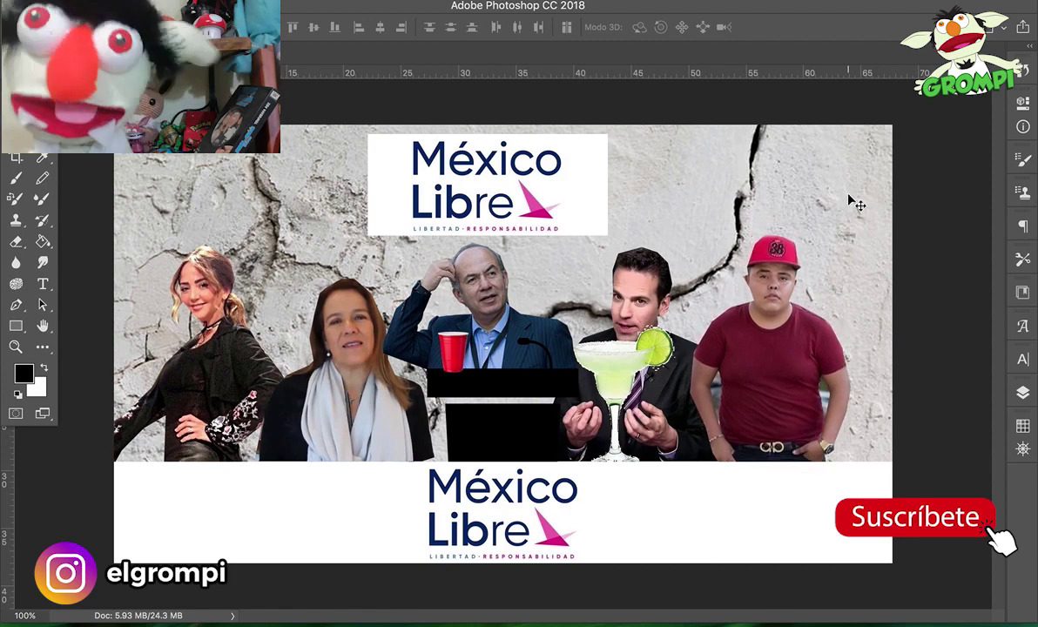
key(Left)
key(Left)
key(Left)
key(Left)
key(Left)
key(Left)
key(Left)
key(Left)
key(Left)
key(Left)
key(Left)
key(Left)
key(Left)
key(Left)
key(Left)
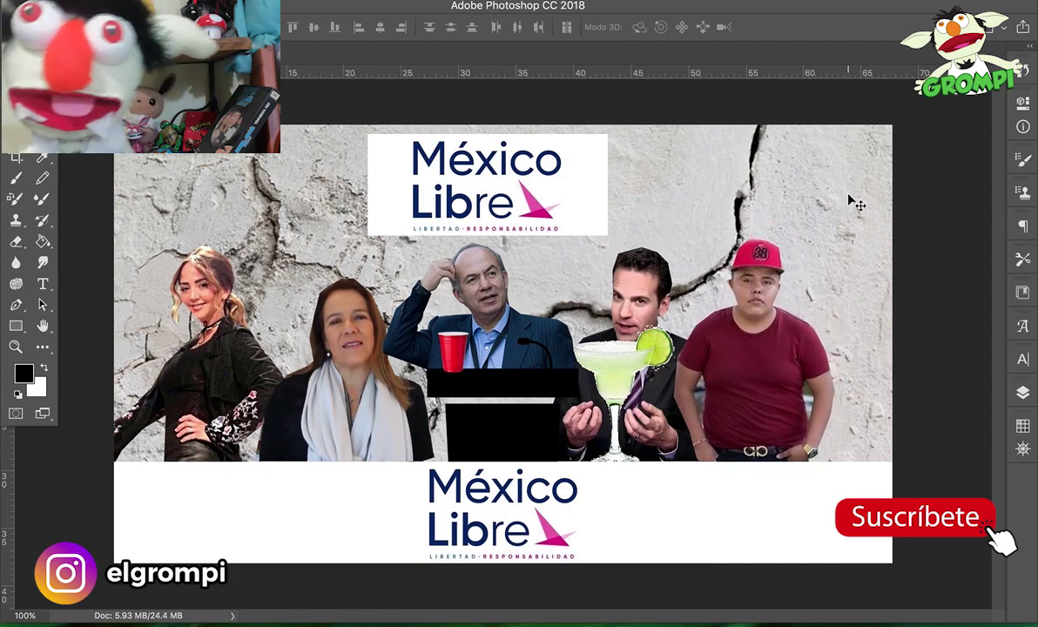
- Switch to Chrome and search Google Images for "feto png"
mouse_move(433, 621)
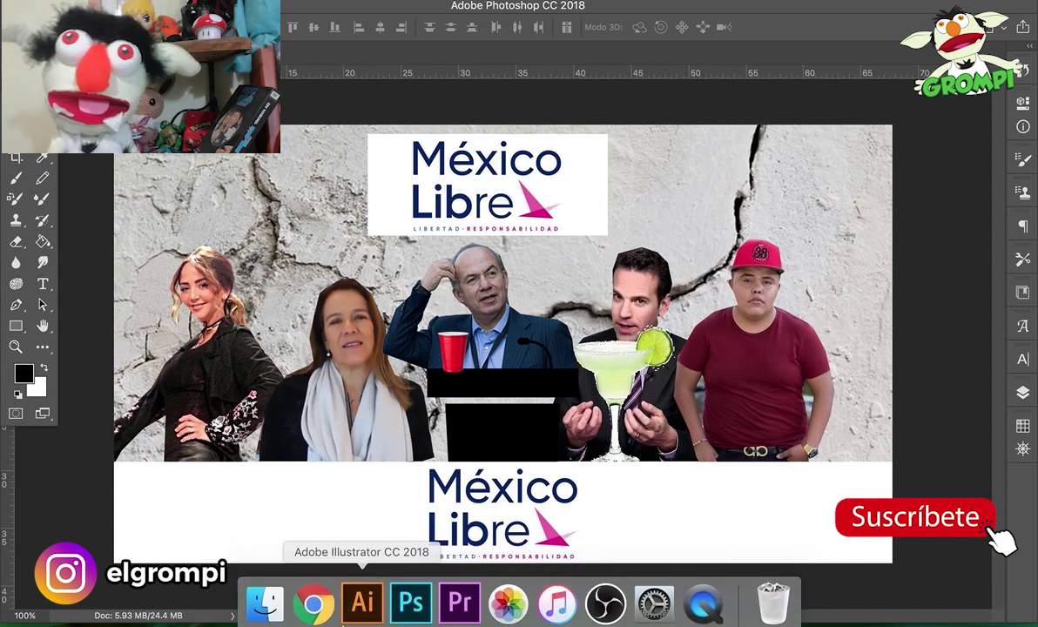
click(315, 597)
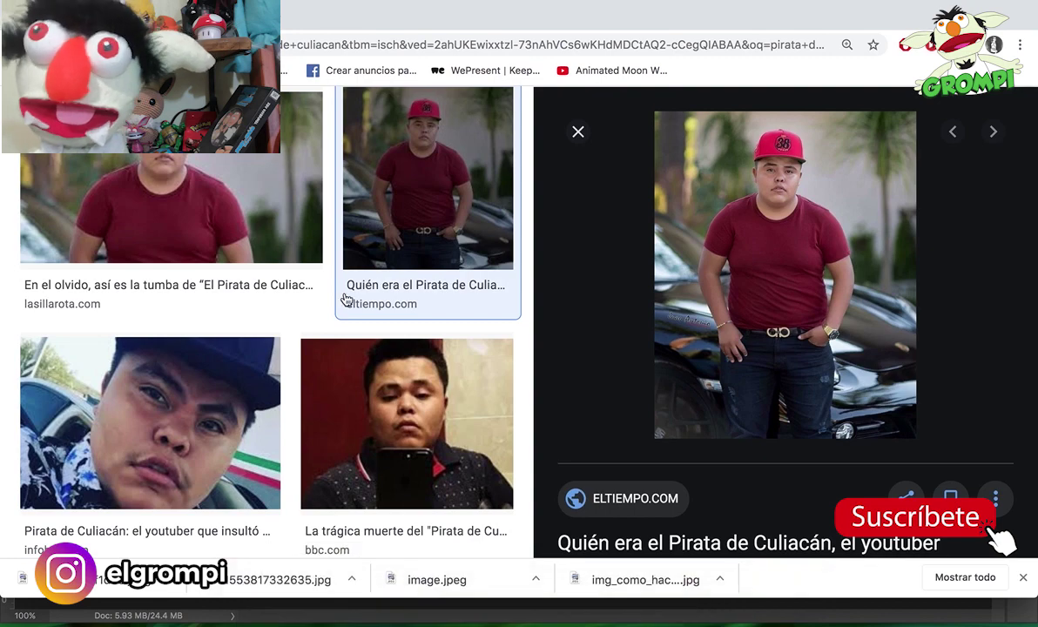
scroll(345, 299, up, 3)
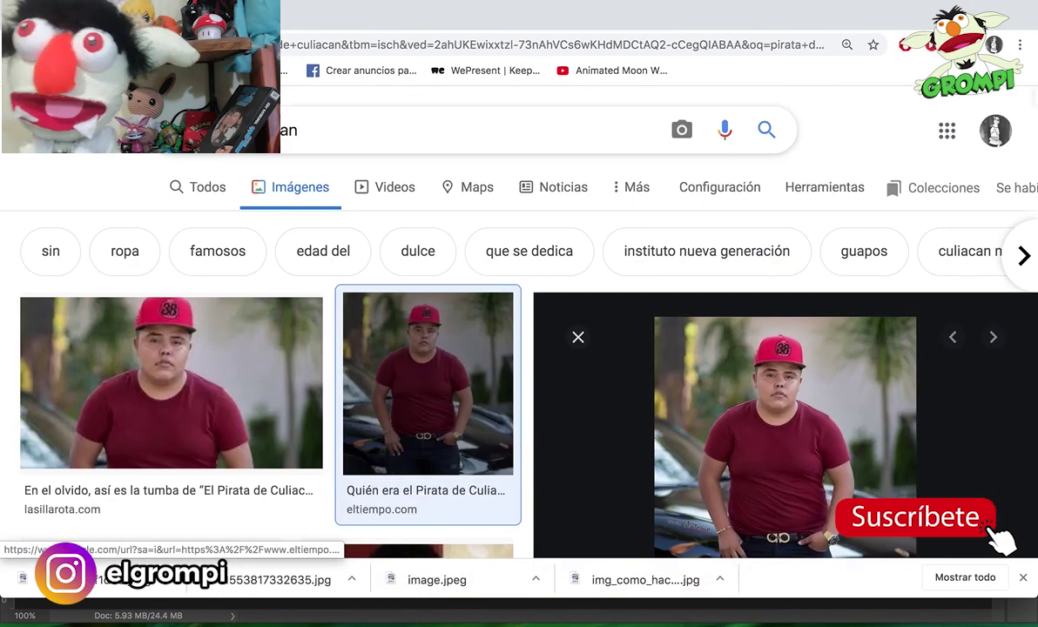
triple_click(288, 129)
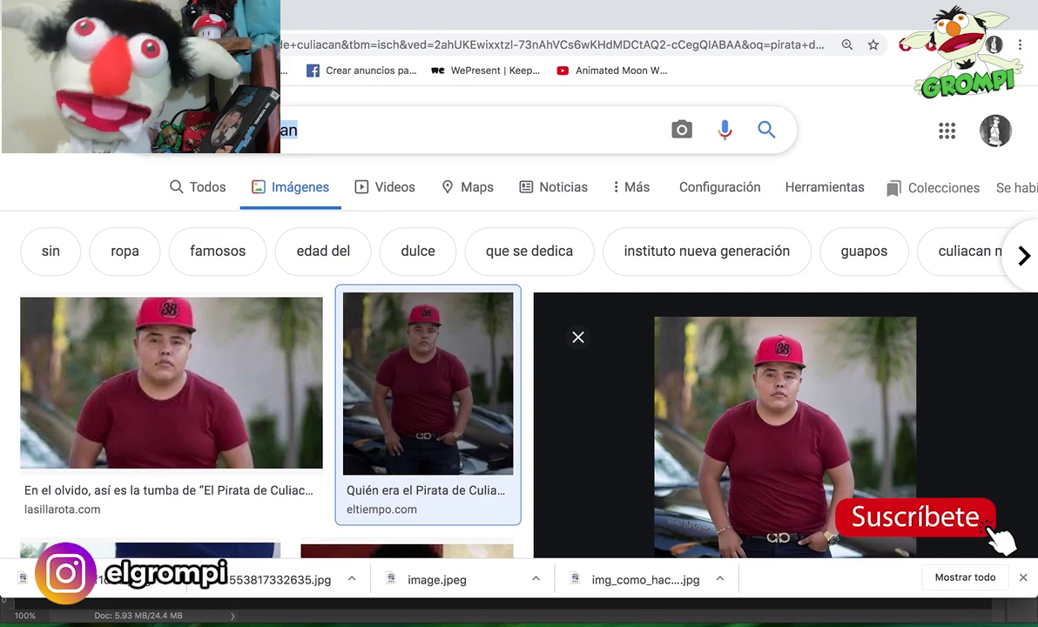
text(feto p)
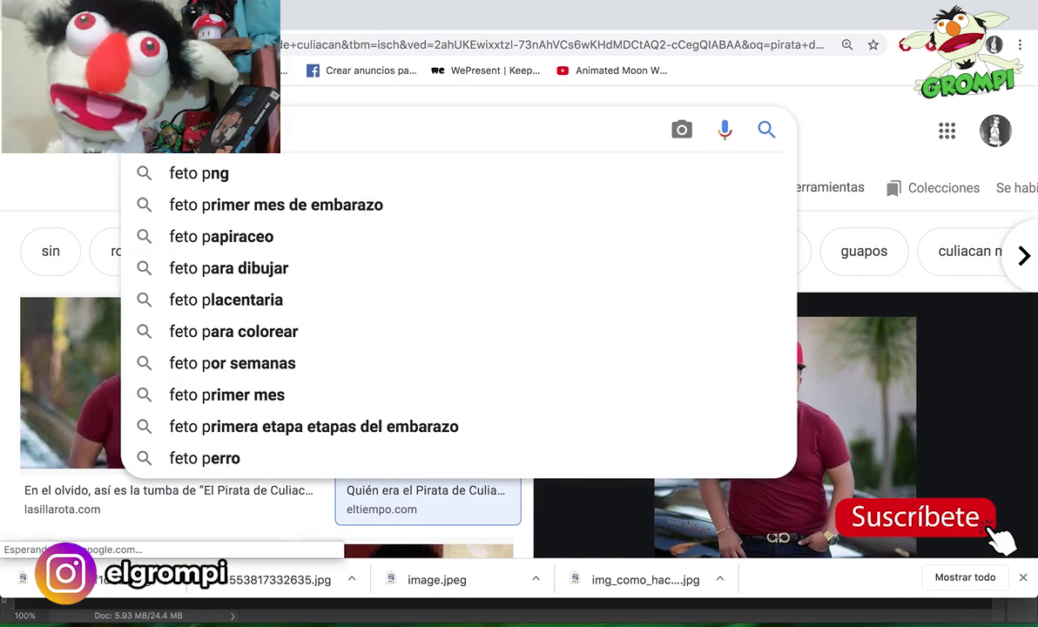
text(ng)
key(Return)
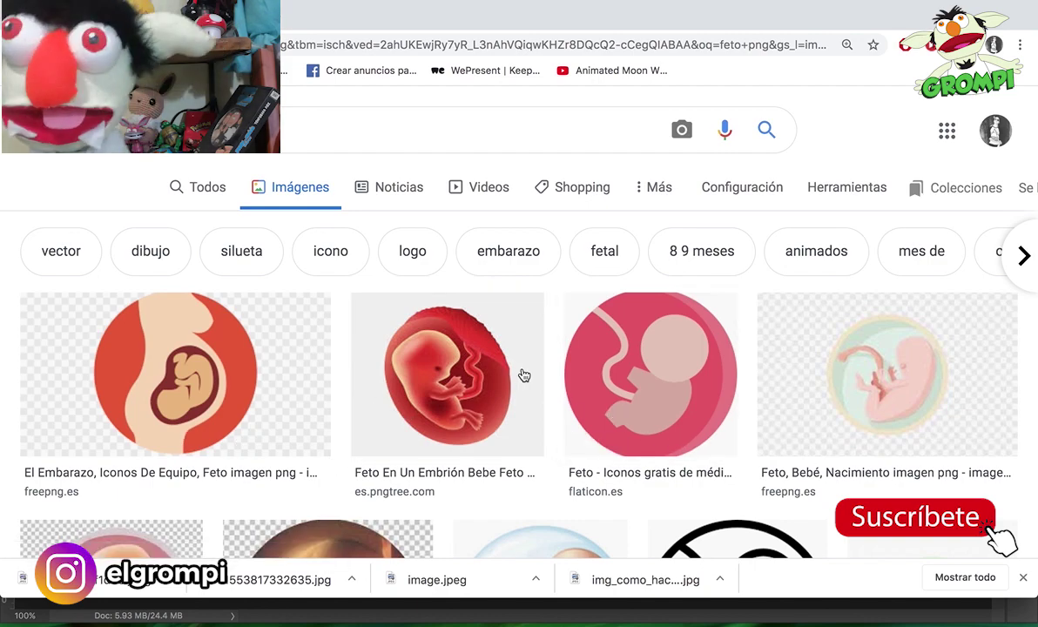
- Open the red embryo illustration from Pngtree in the image results and save it for the collage
scroll(540, 385, down, 3)
scroll(540, 385, down, 1)
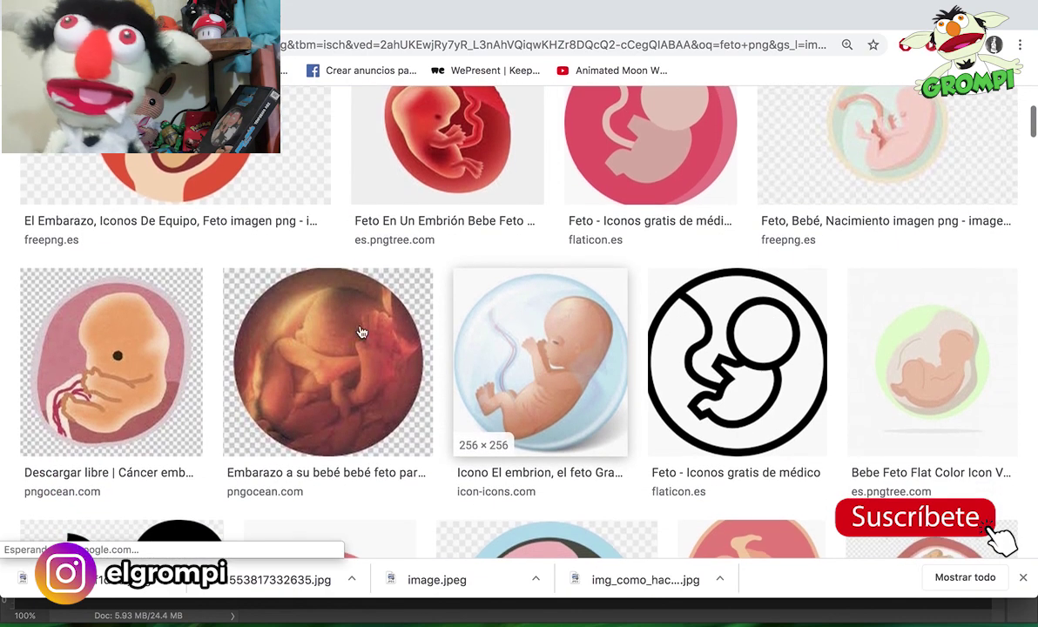
click(481, 162)
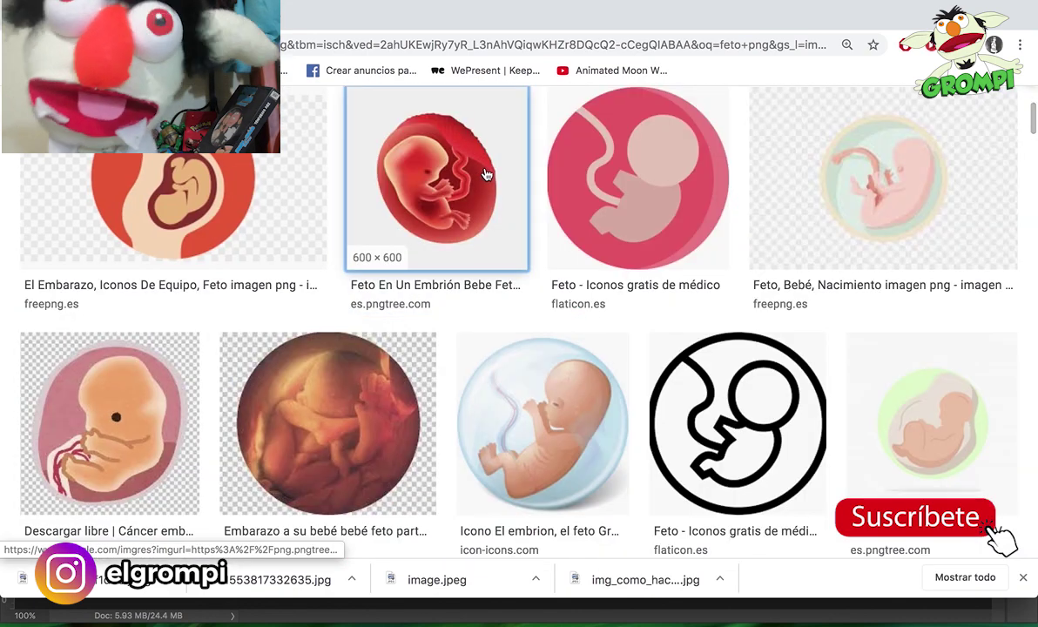
click(487, 173)
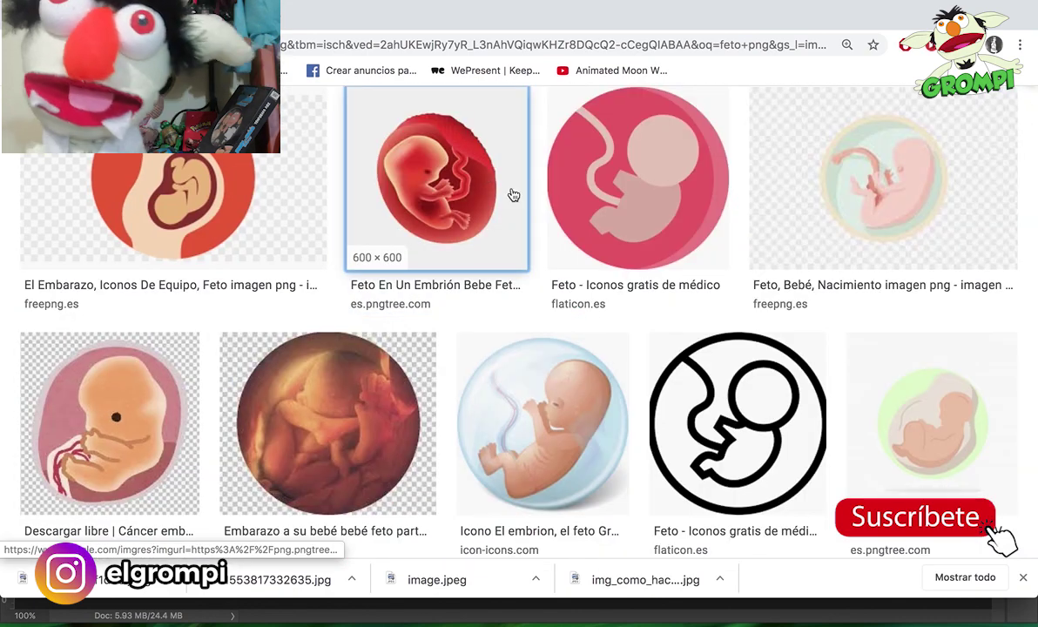
click(458, 191)
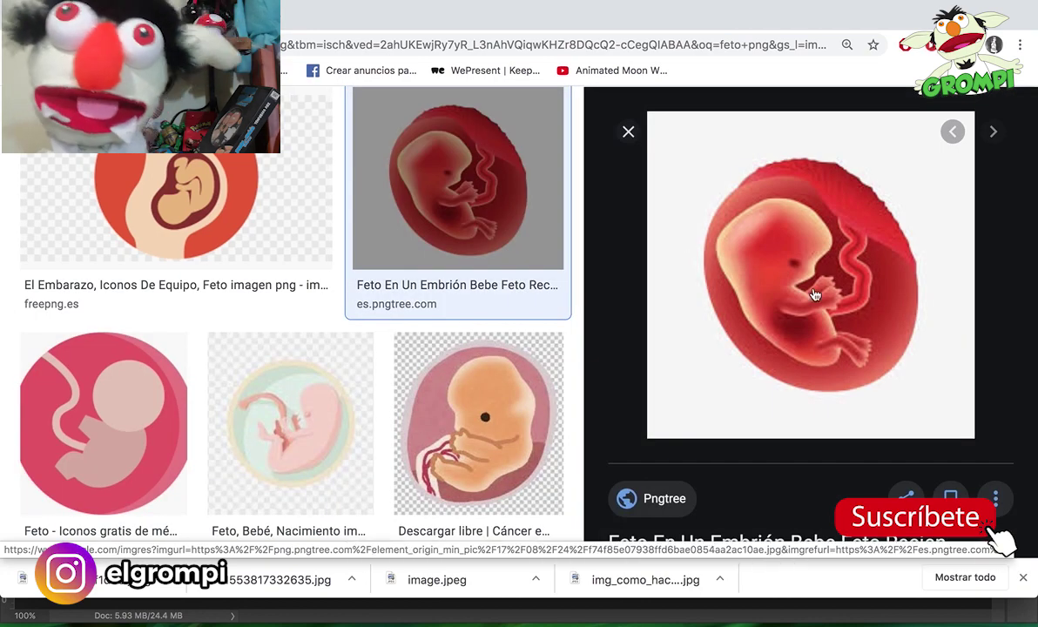
right_click(815, 294)
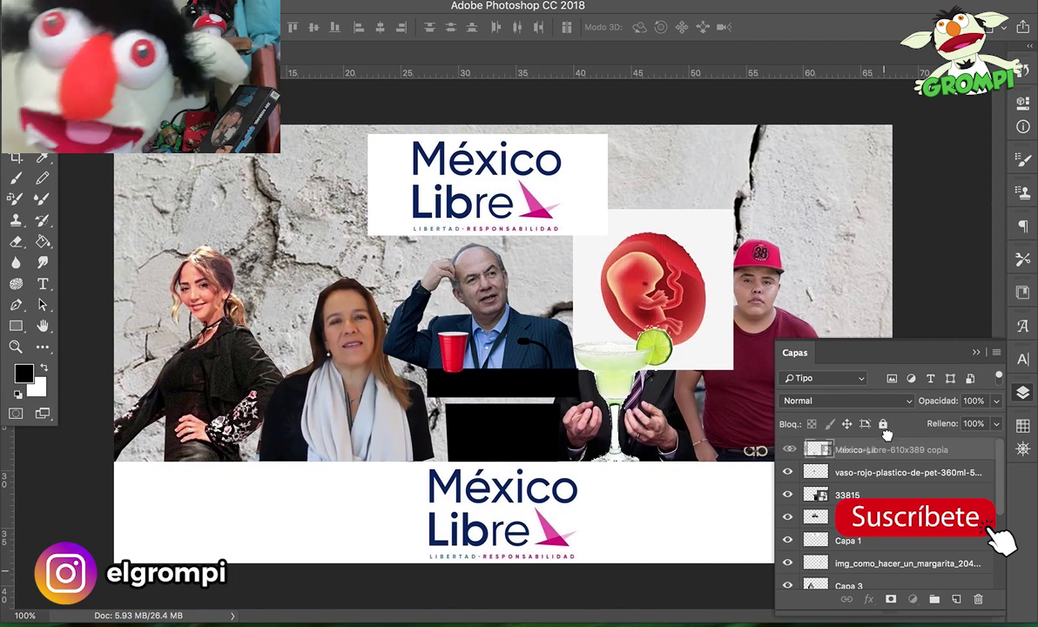
- Bring the descarga layer above the México Libre copy layer and shift the embryo image down and to the right
drag(880, 470, 879, 446)
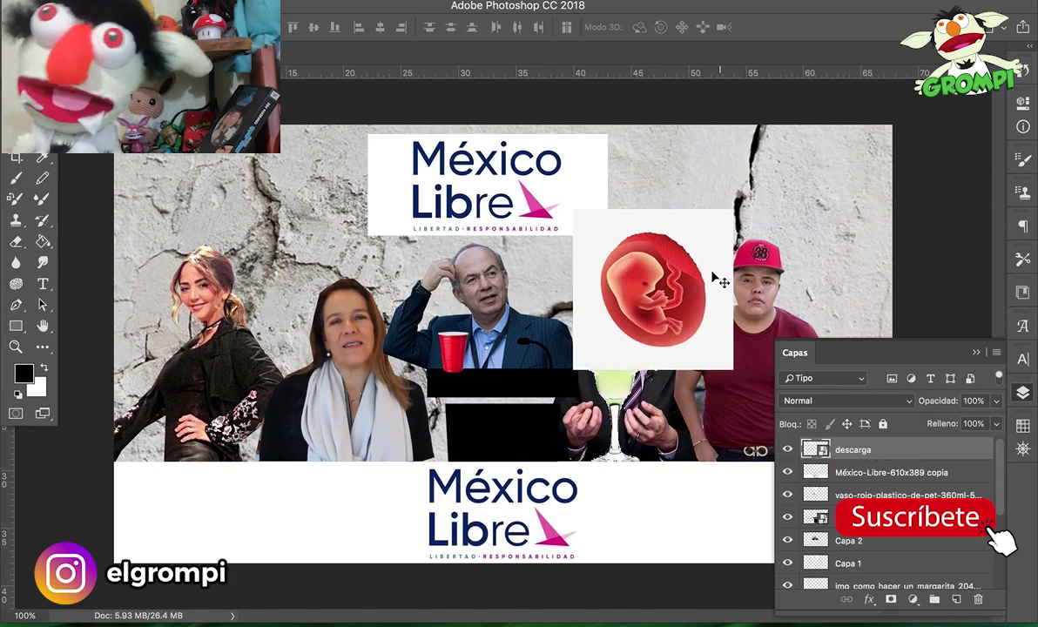
drag(688, 277, 723, 303)
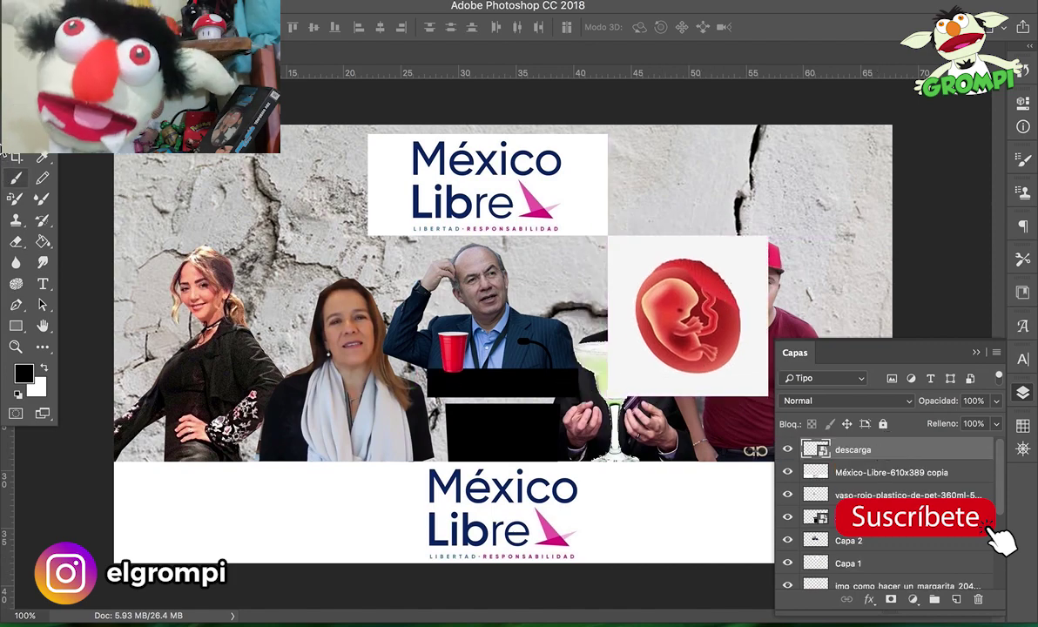
- Select the light background around the embryo with the Magic Wand at a tolerance of 40
key(w)
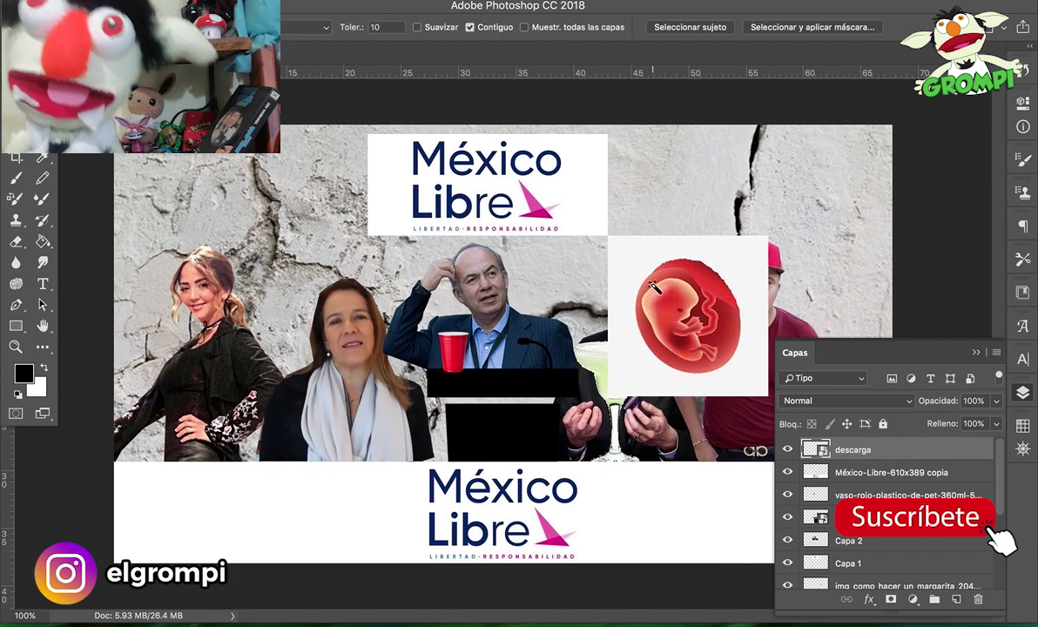
click(621, 278)
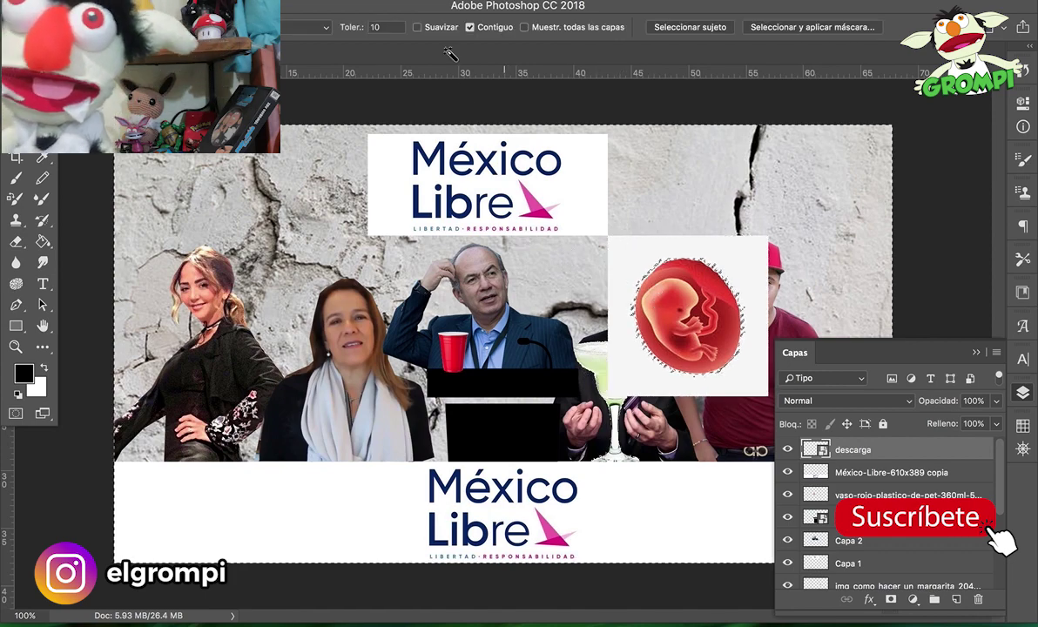
double_click(399, 26)
text(40)
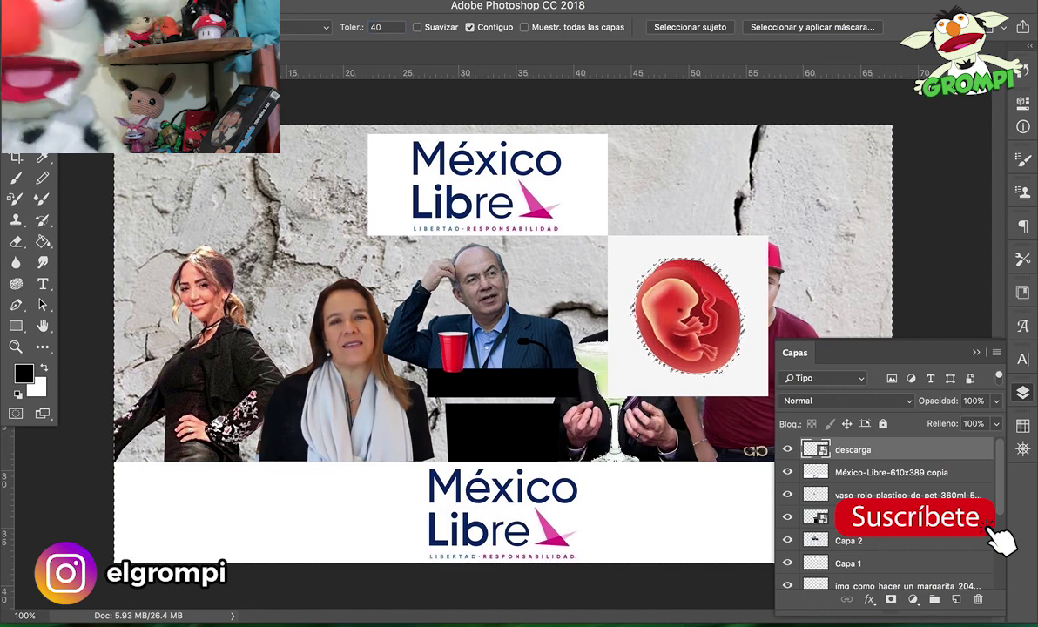
click(620, 261)
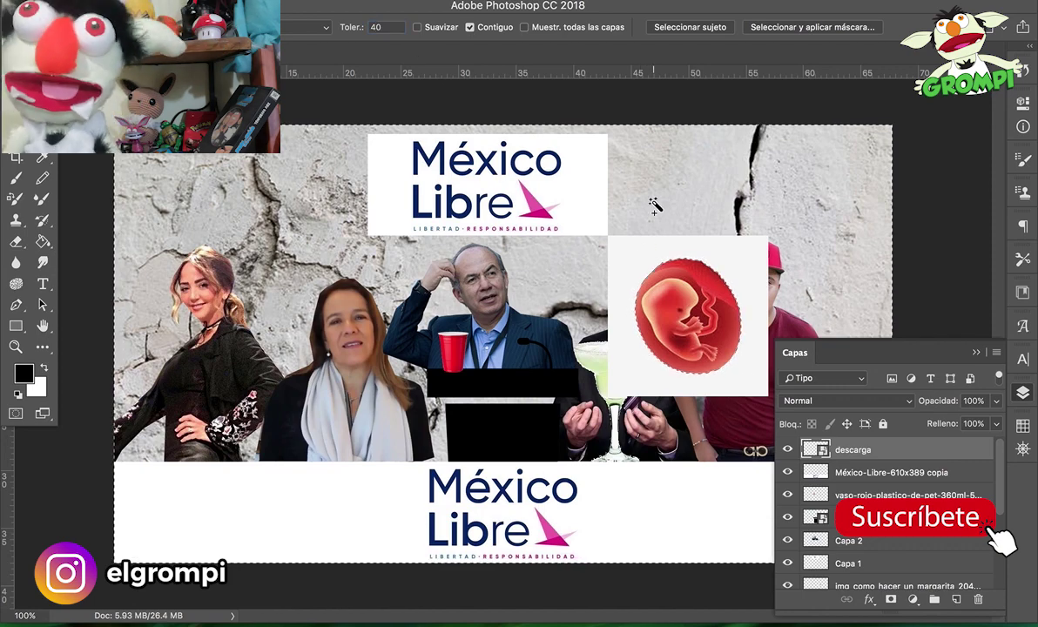
- Rasterize the descarga smart object and delete the selected background around the embryo
key(Delete)
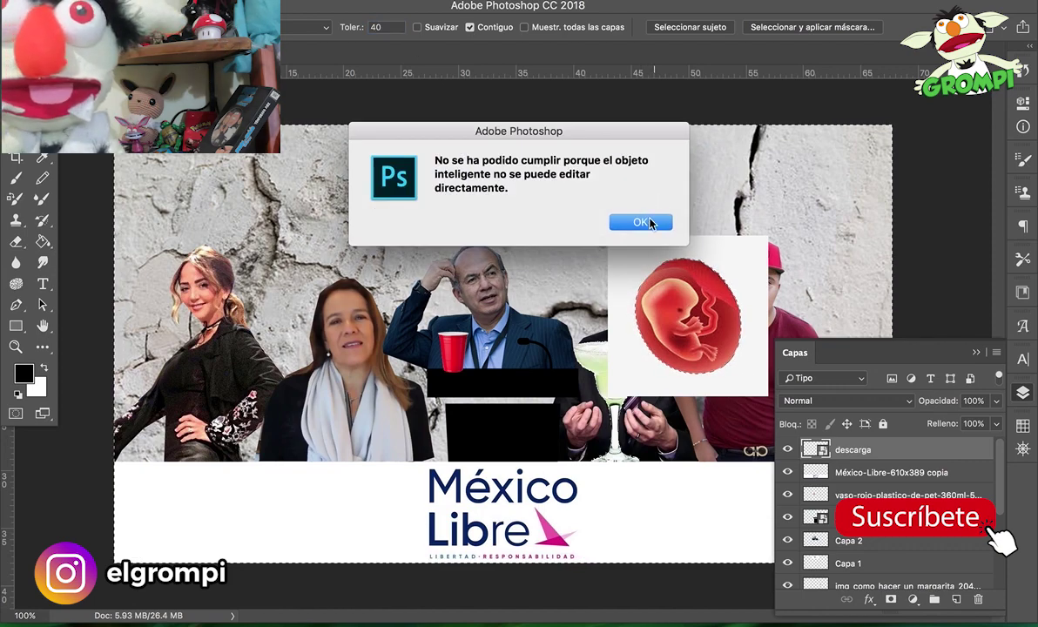
click(641, 223)
key(b)
click(646, 291)
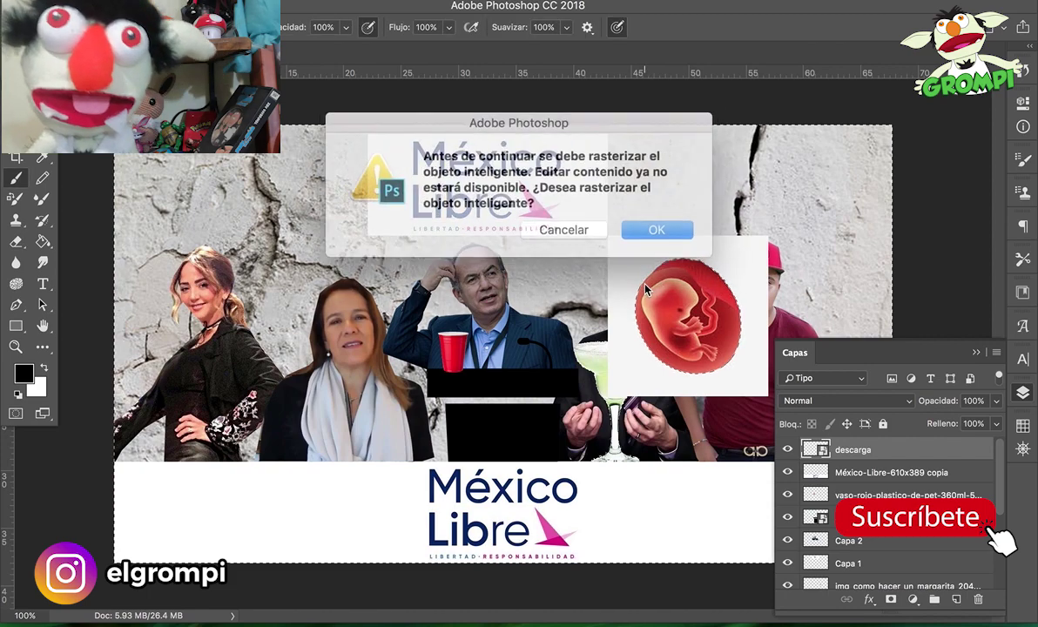
key(Return)
key(Delete)
- Collapse the layer list and move the embryo cut-out to the lower right of the wall, beside the man in the red cap
key(v)
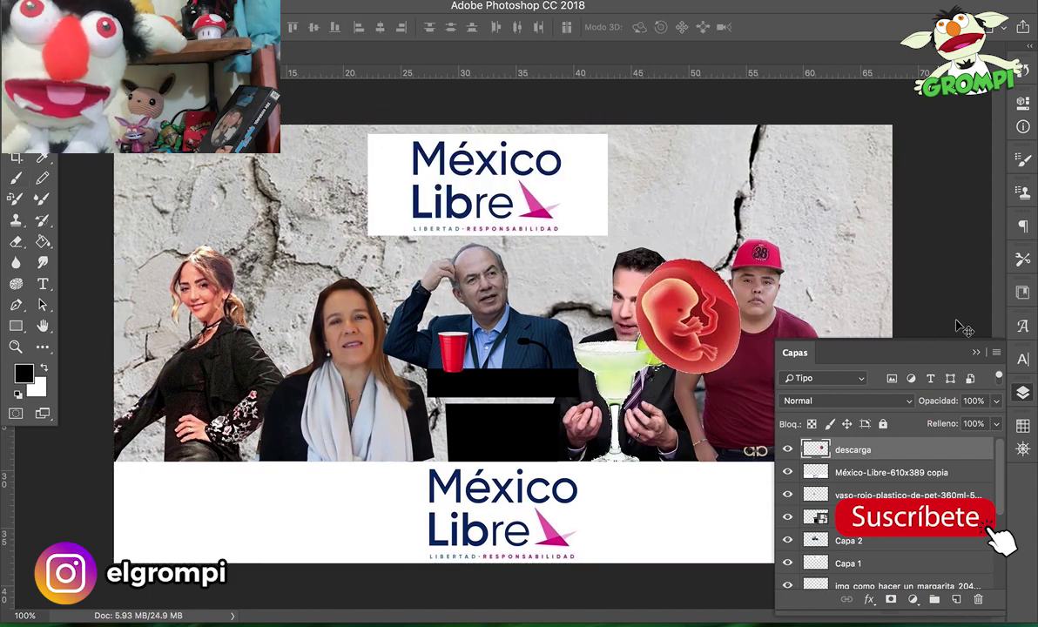
click(977, 353)
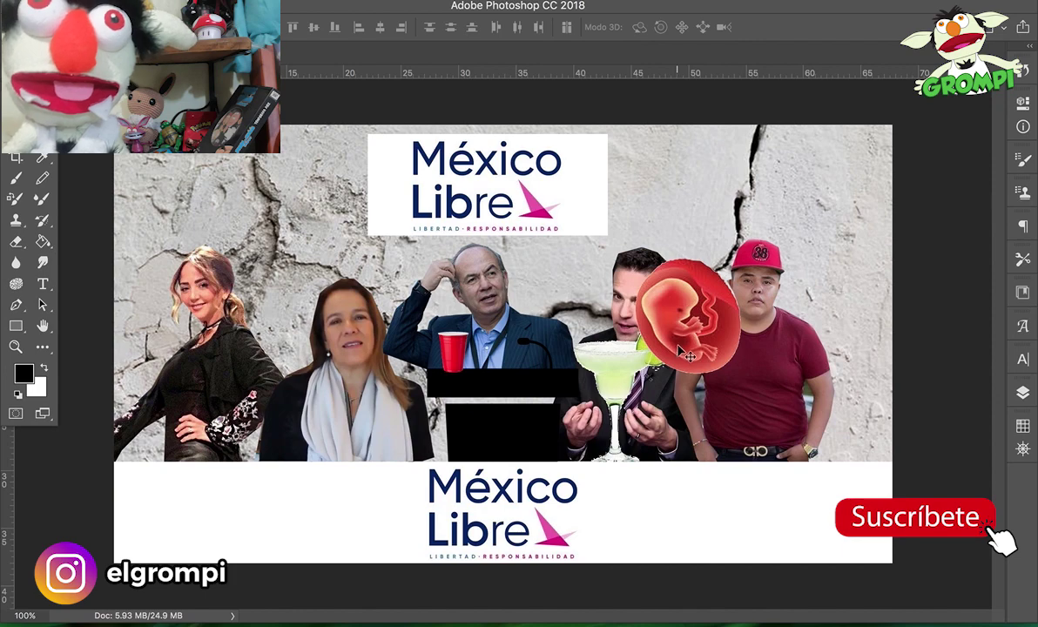
drag(697, 348, 830, 449)
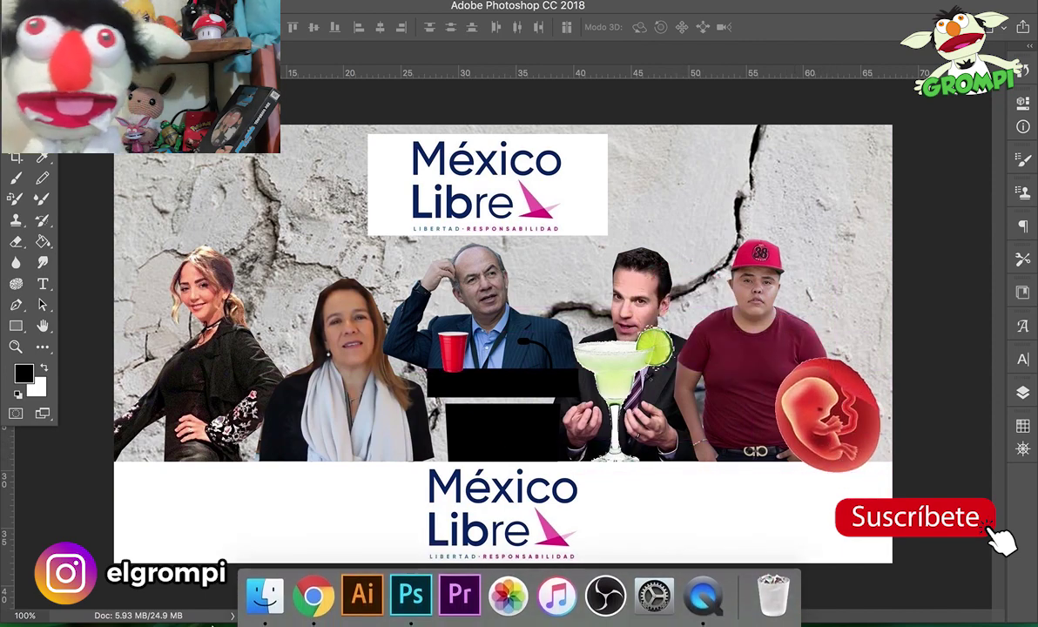
- Switch to Chrome and run a Google image search for "casco png"
click(337, 608)
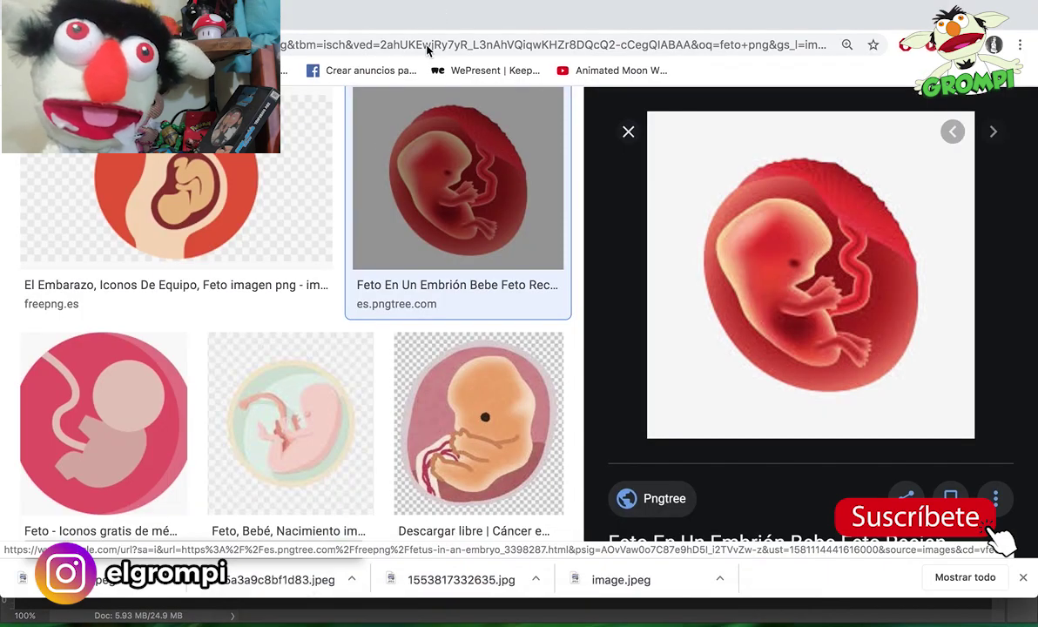
click(427, 43)
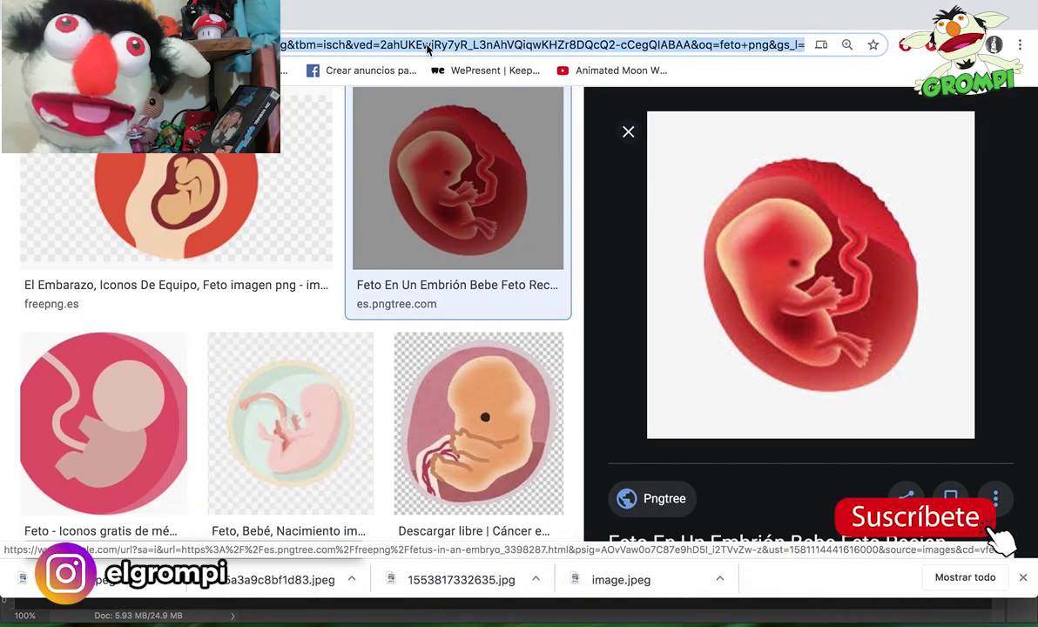
text(casco)
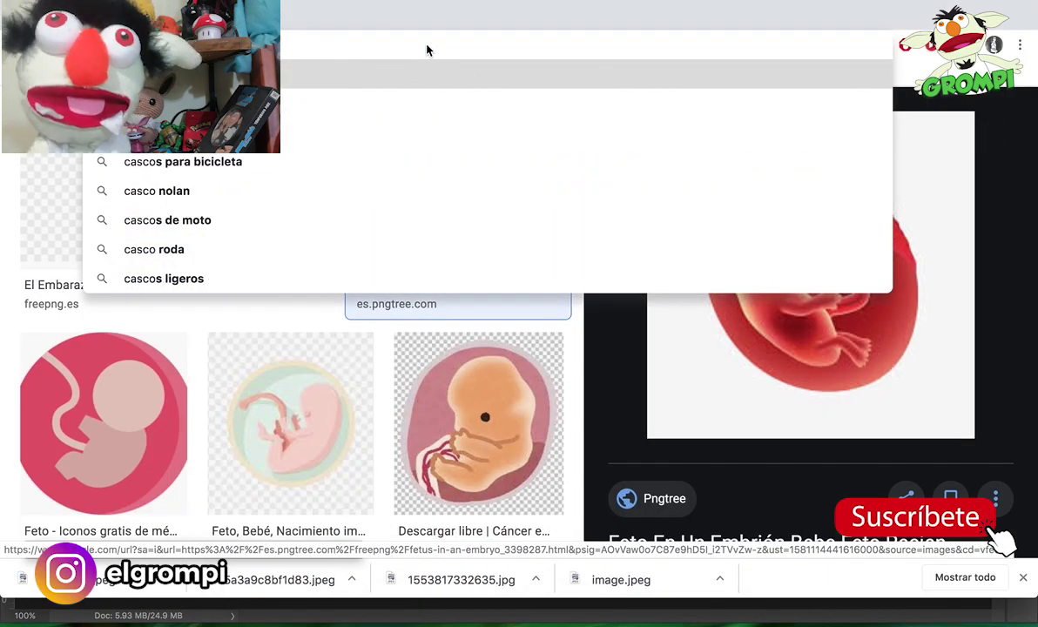
text( png)
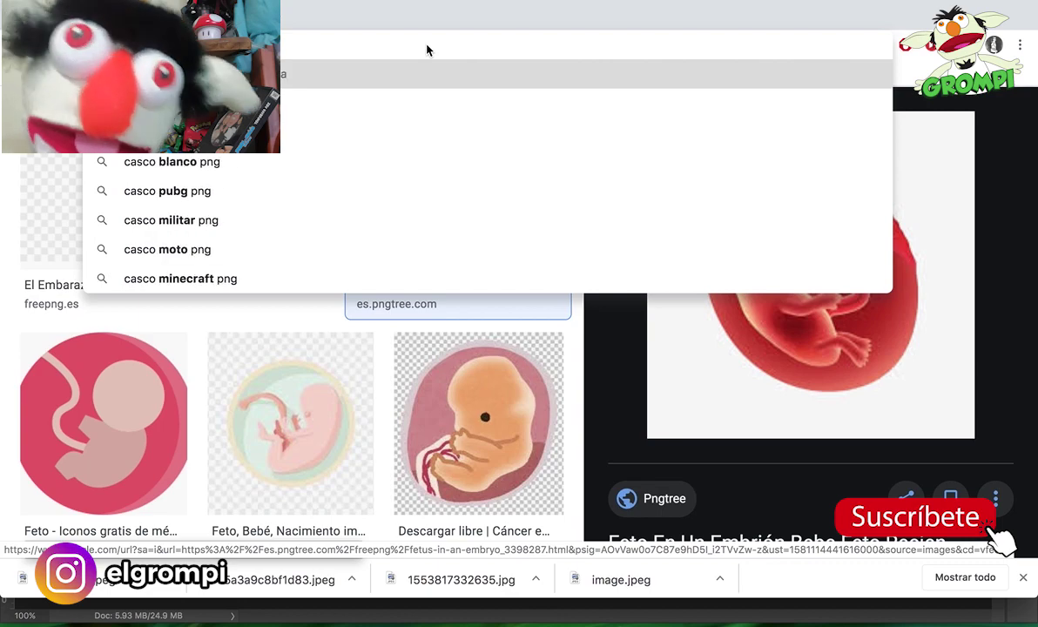
key(Return)
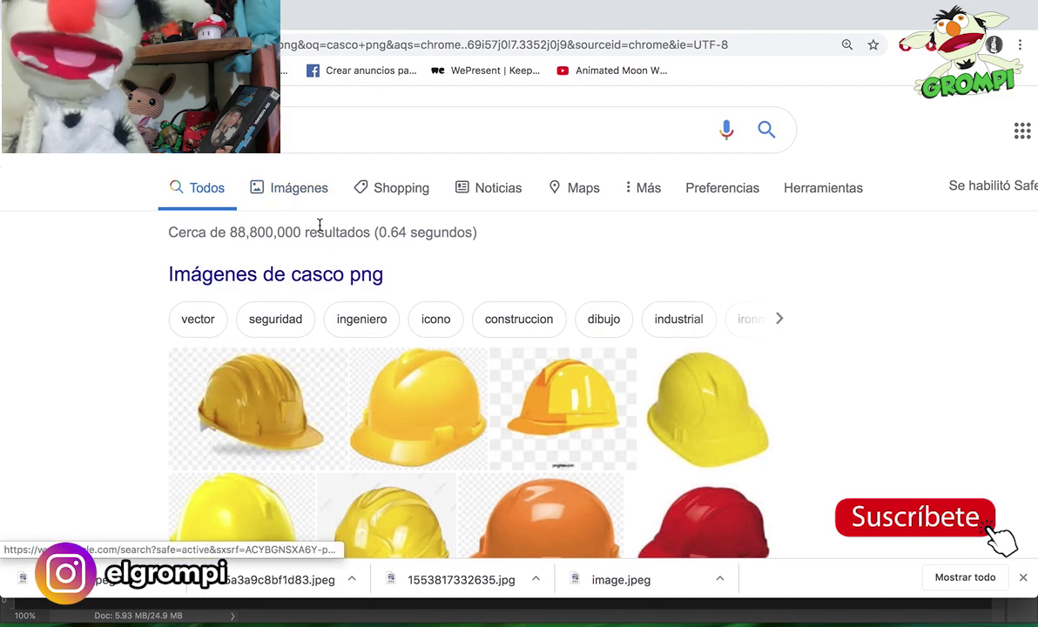
click(304, 195)
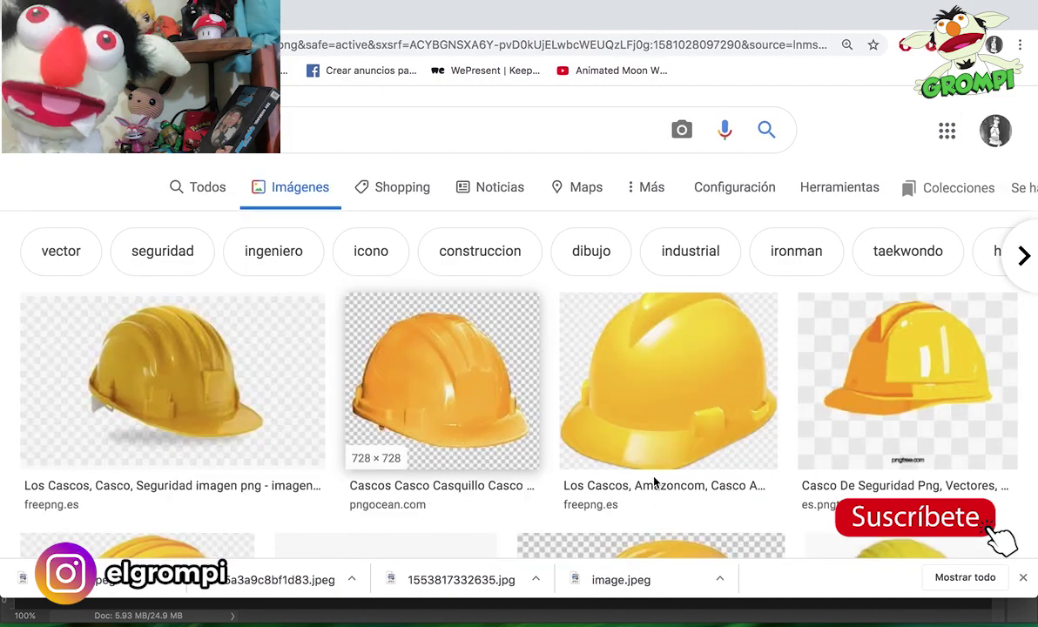
- Open the yellow MSA V-Gard 500 helmet from the image results and save its picture to the desktop
click(737, 400)
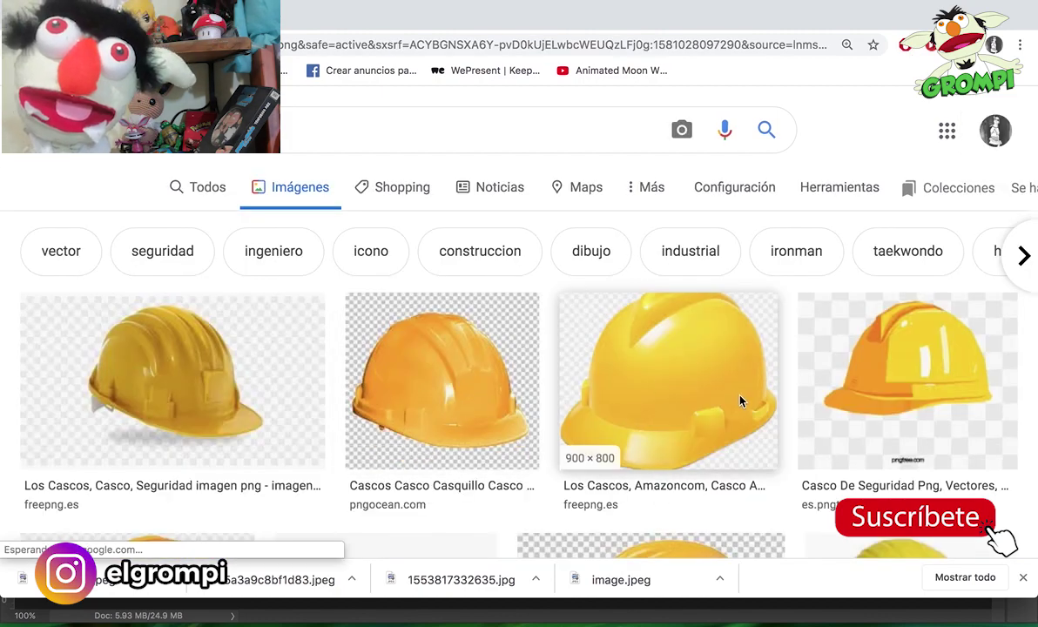
scroll(743, 359, down, 3)
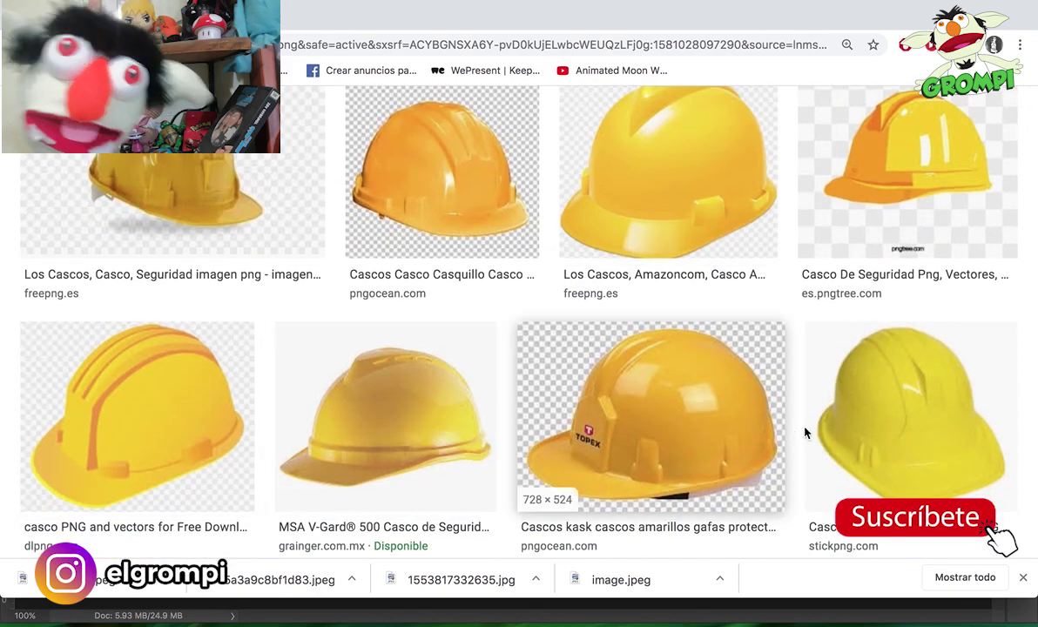
click(307, 361)
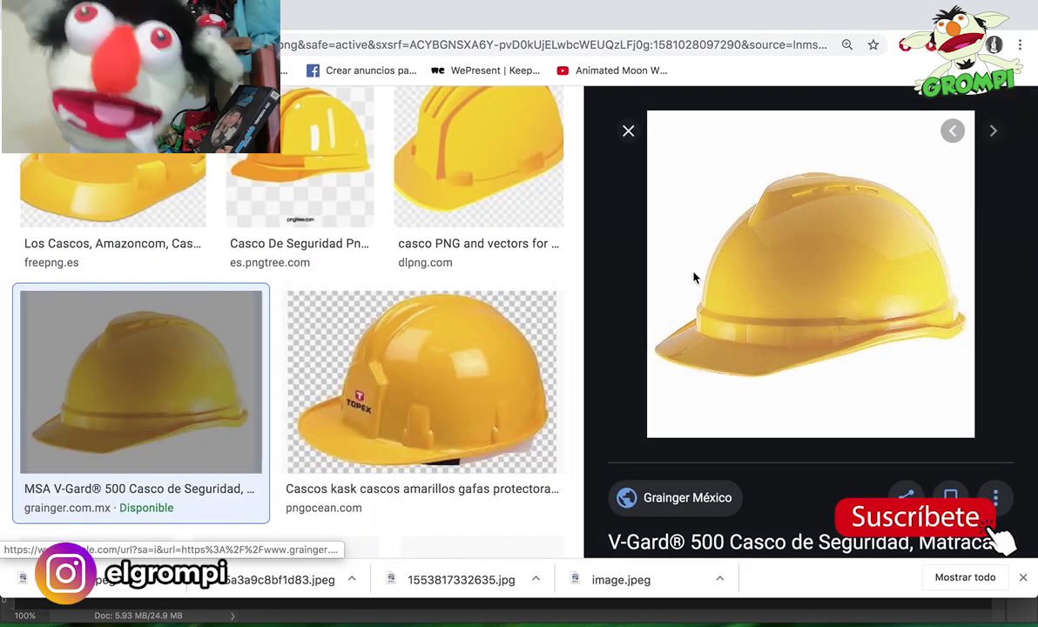
right_click(802, 298)
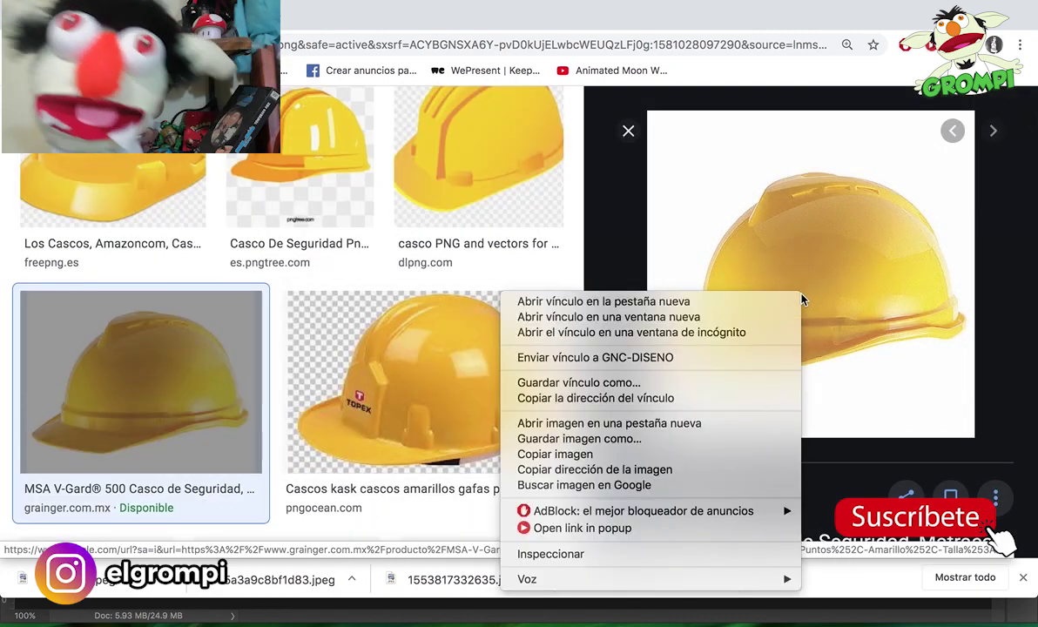
click(601, 439)
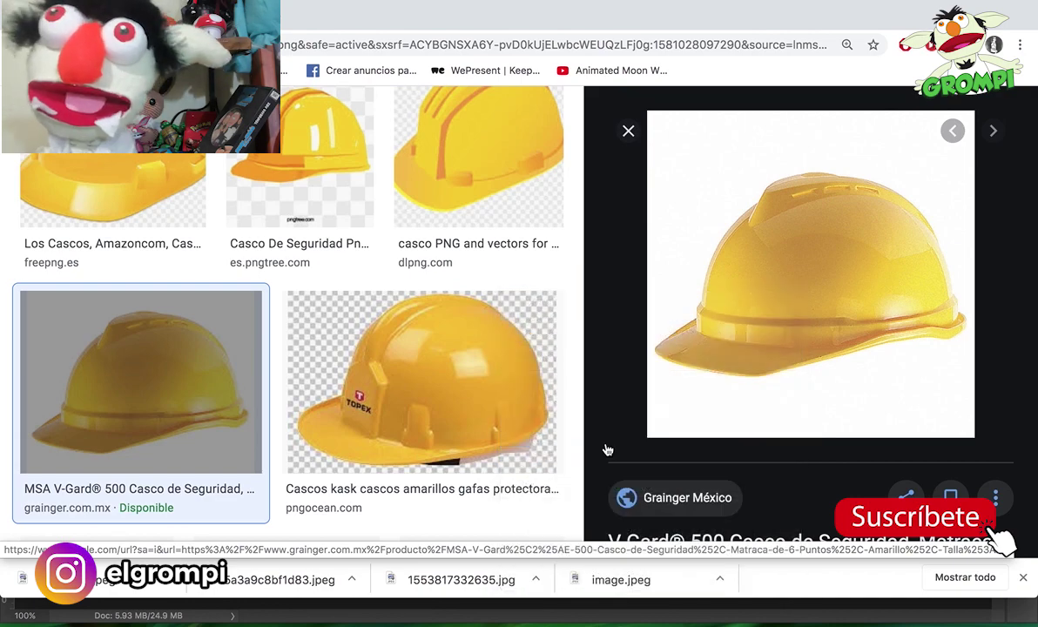
key(Return)
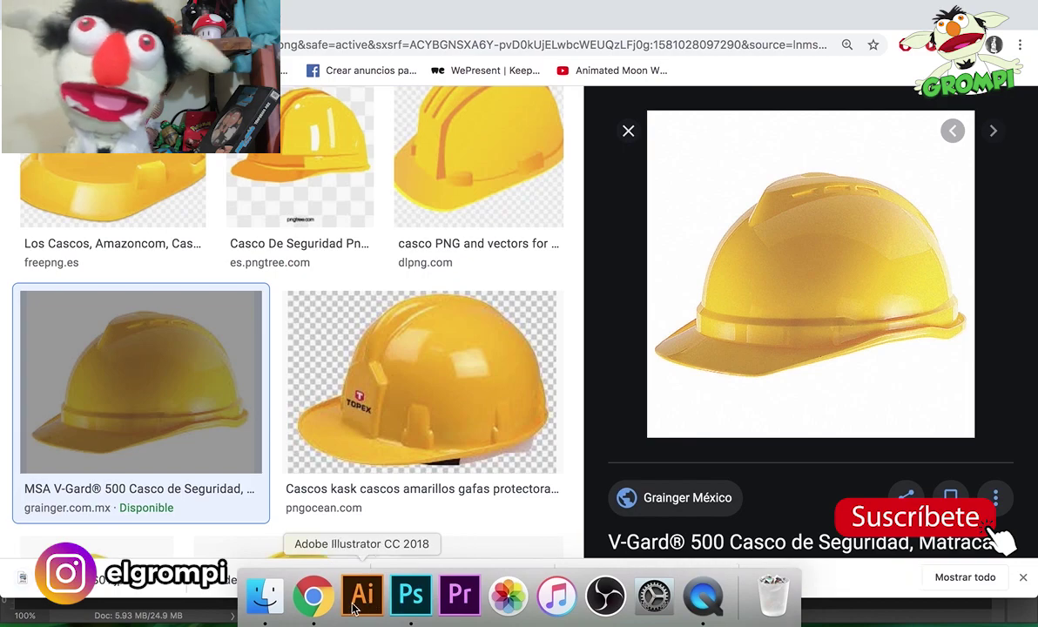
- Switch back to Photoshop and place 4LHM5_AS01.jpeg from the desktop into the collage
click(411, 594)
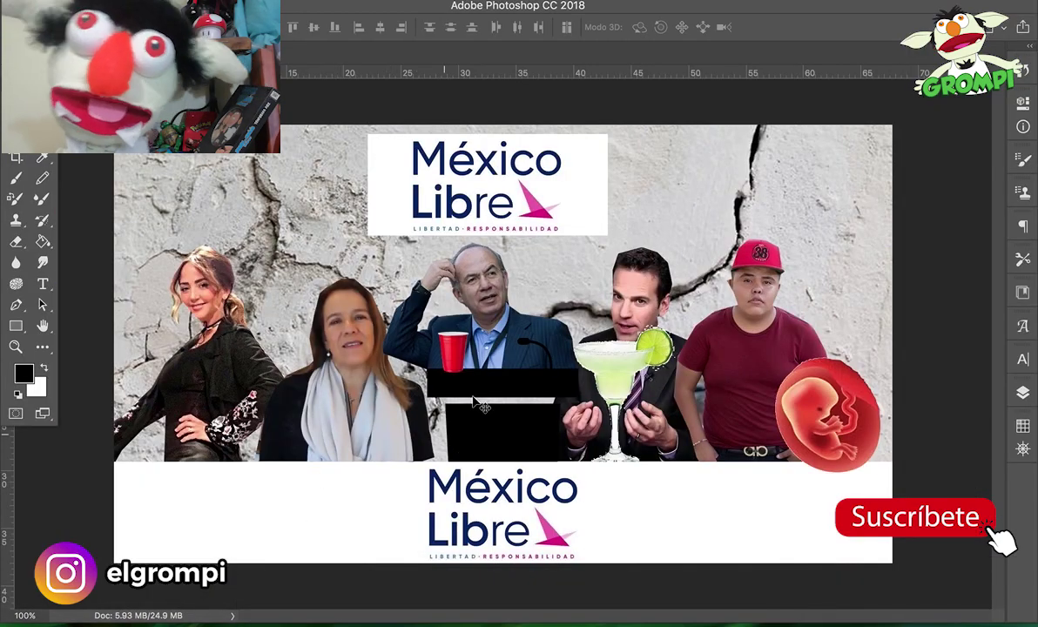
mouse_move(1000, 87)
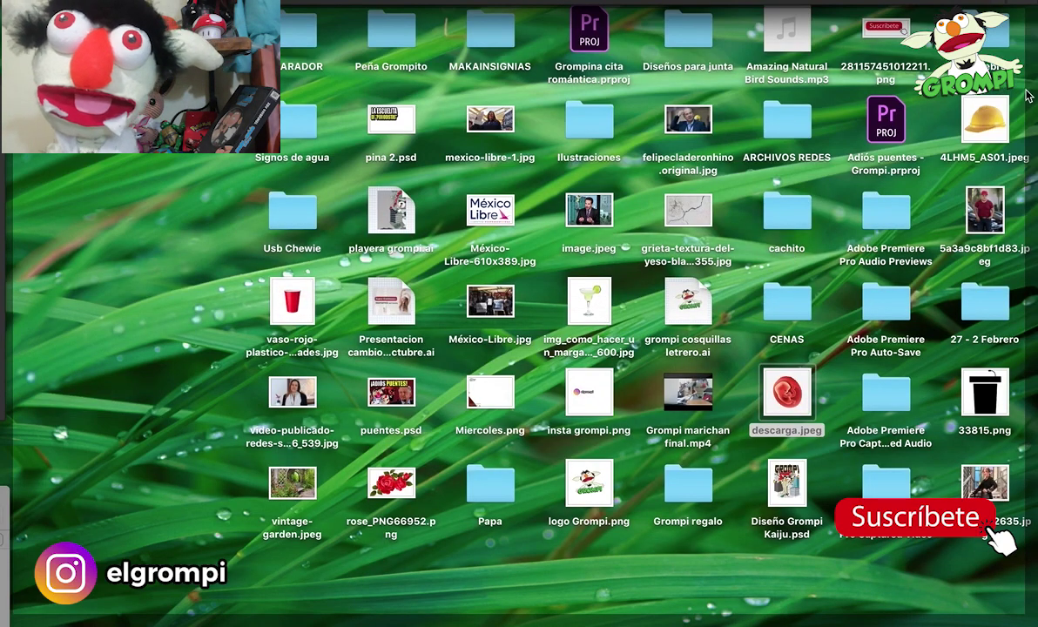
drag(997, 122, 601, 341)
click(661, 27)
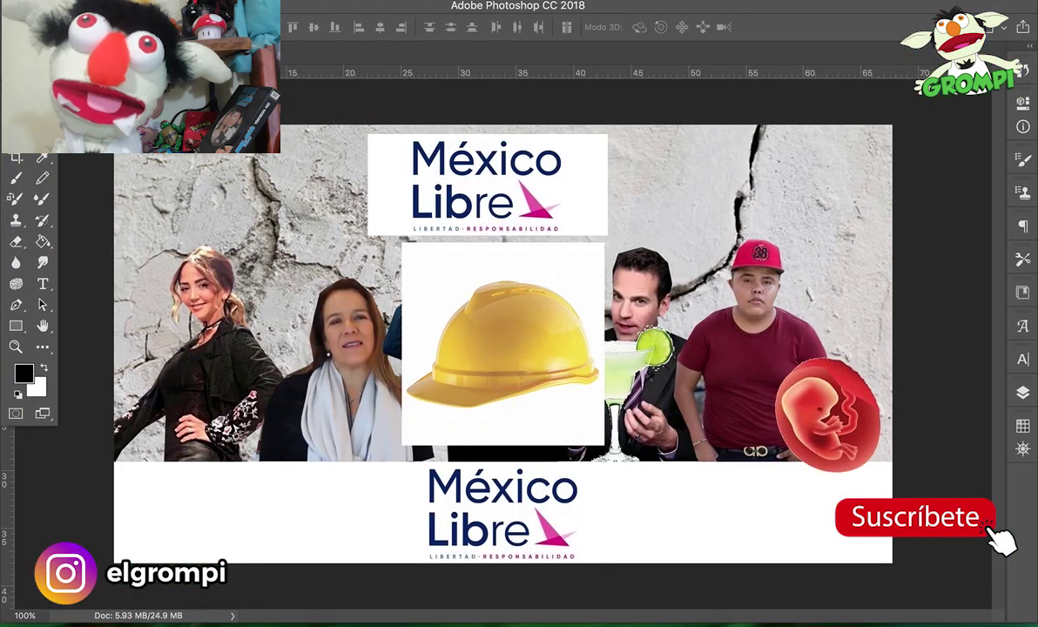
- Select the white background around the helmet with the Magic Wand, rasterize the smart object, delete the background and deselect
key(w)
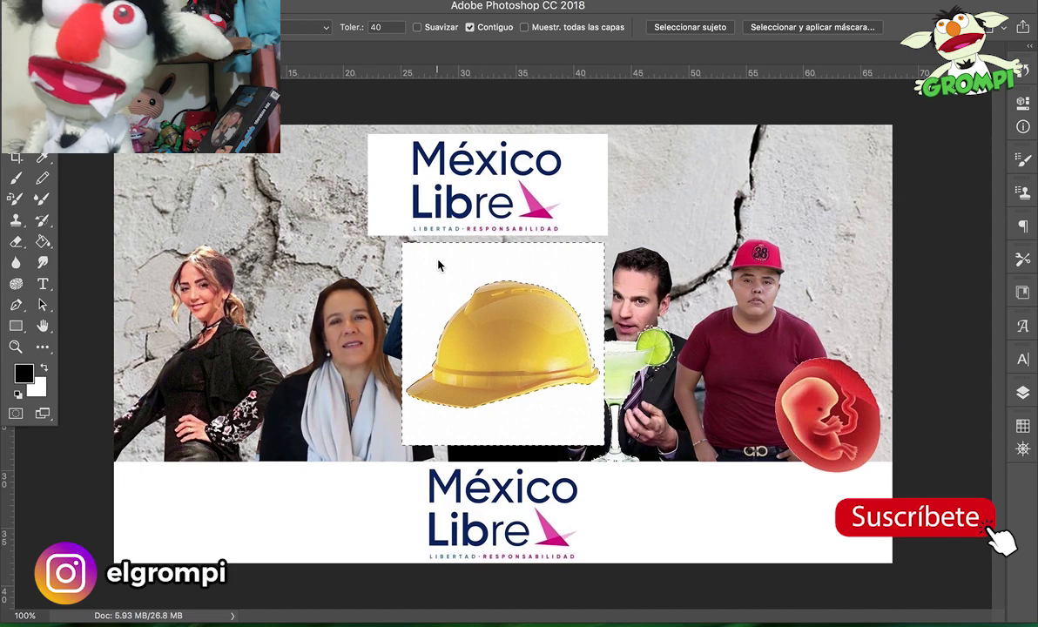
key(Delete)
click(645, 223)
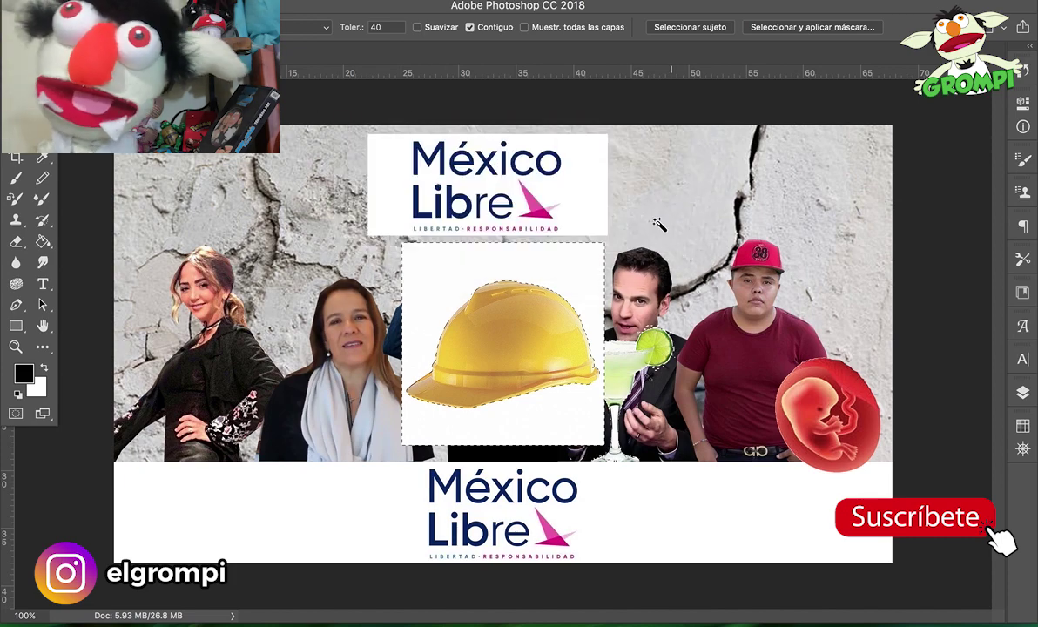
key(b)
click(572, 370)
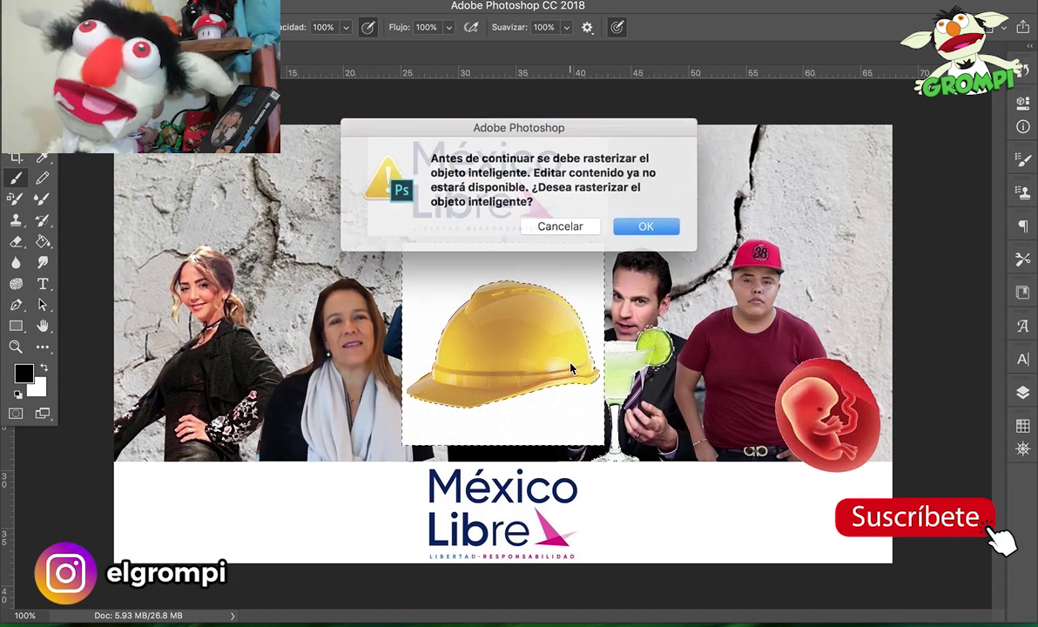
key(Return)
key(Delete)
key(ctrl+d)
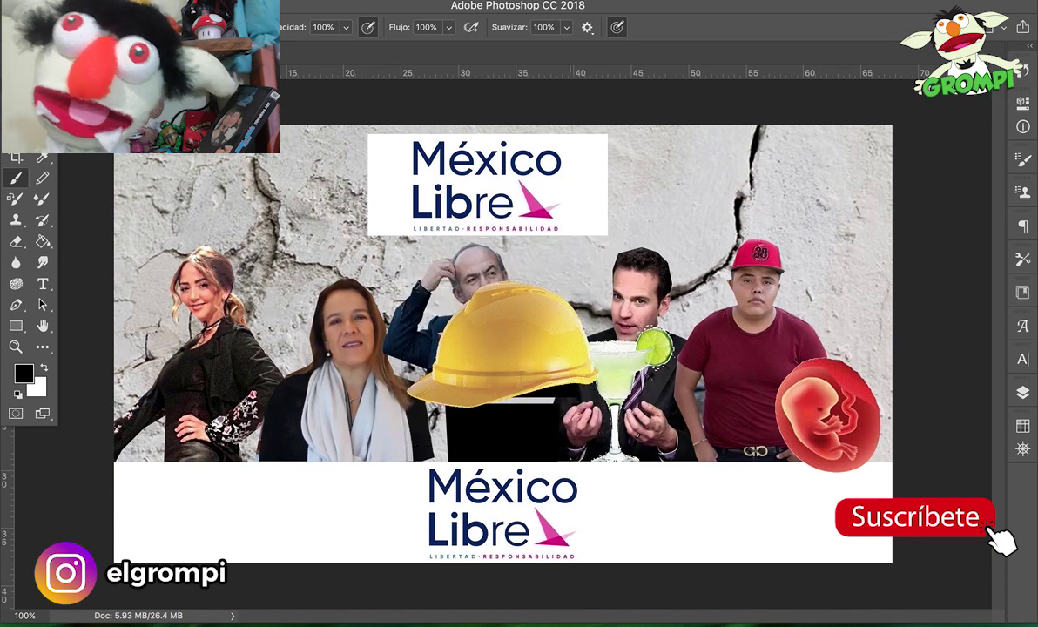
- Move the helmet cut-out in front of the man in the red cap and flip it horizontally with Free Transform
key(v)
drag(544, 352, 795, 366)
key(ctrl+t)
right_click(795, 359)
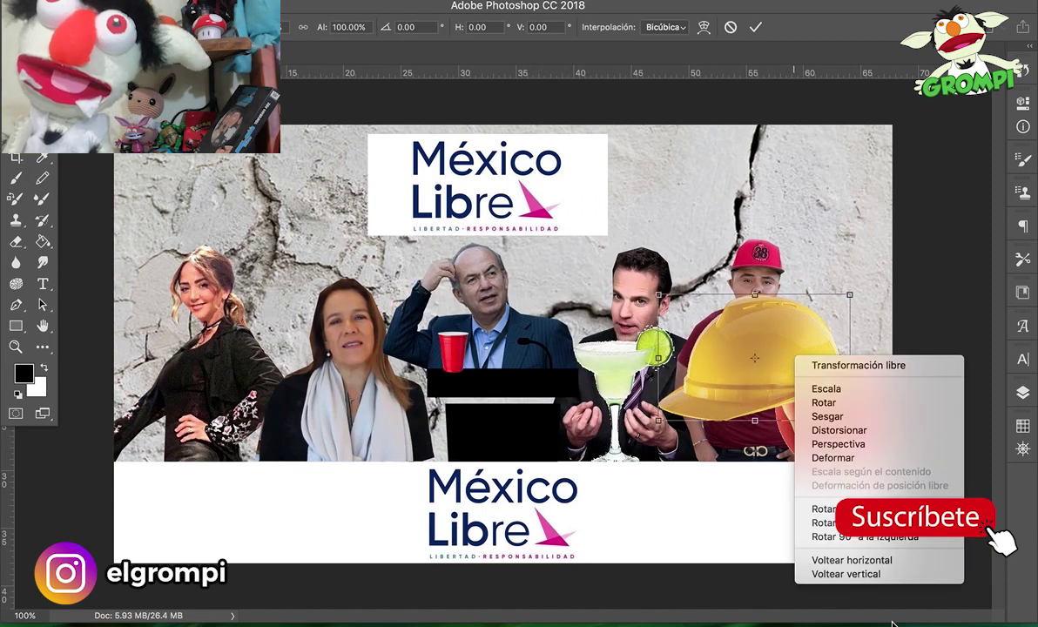
click(877, 575)
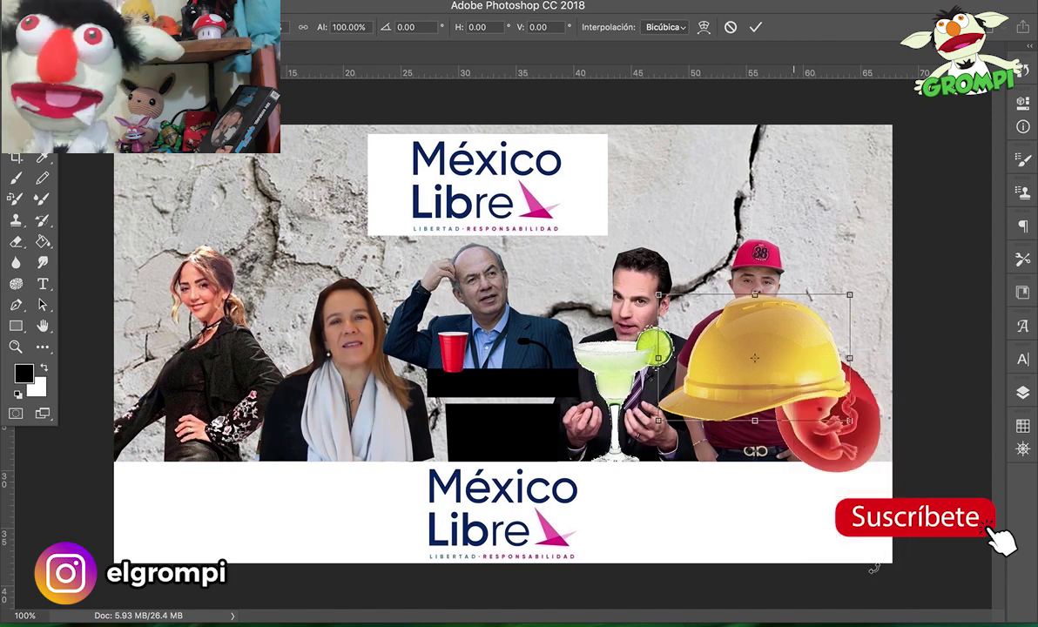
key(ctrl+z)
right_click(840, 389)
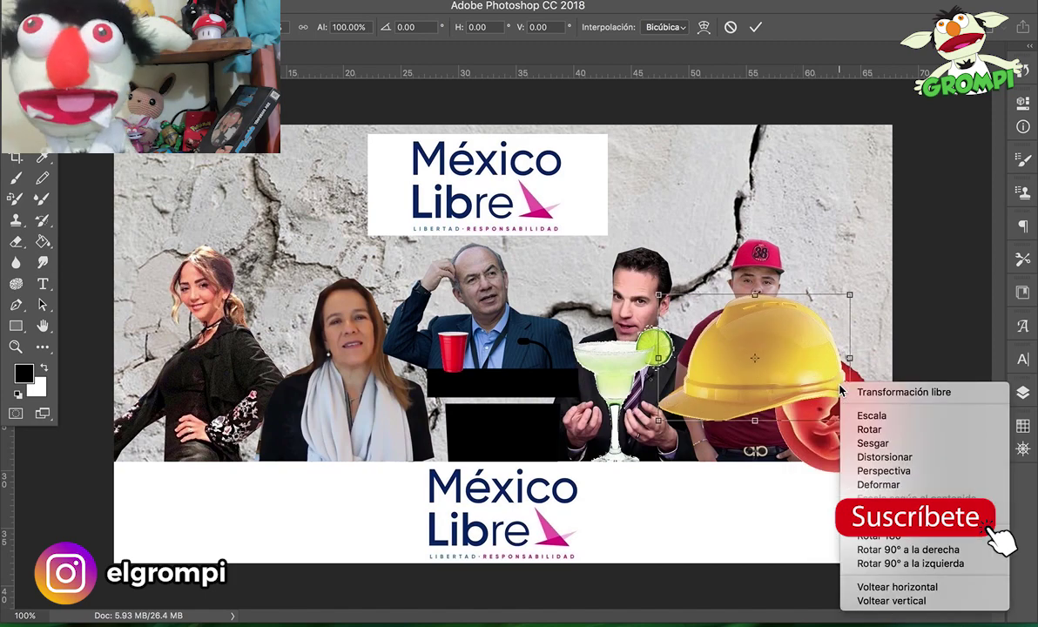
click(896, 588)
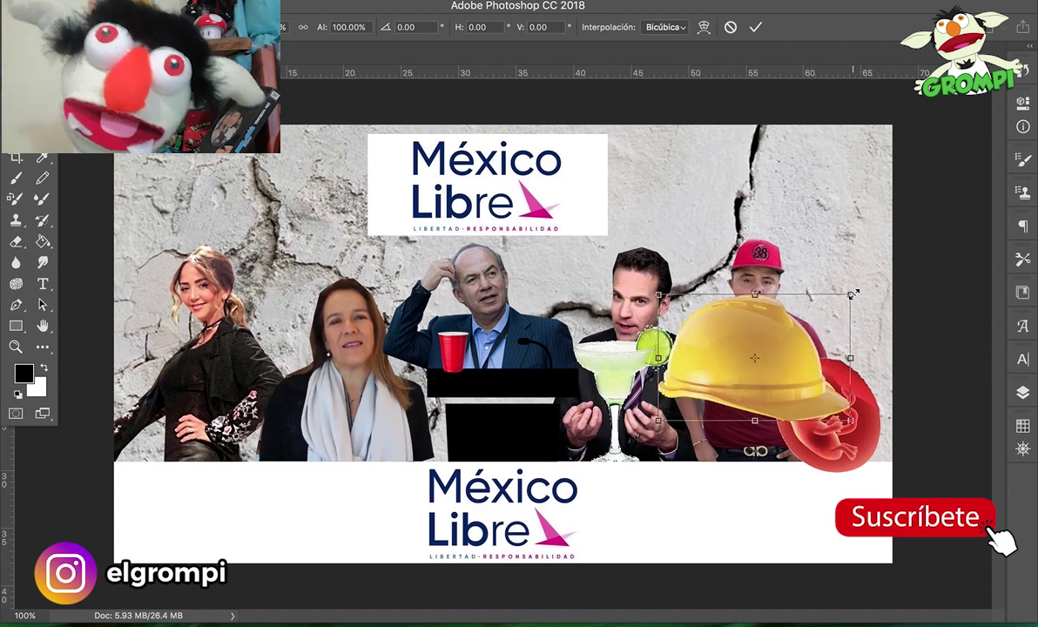
- Scale the helmet down to about half its size and shift it onto the embryo's head
drag(856, 294, 788, 302)
key(Return)
key(shift+Right)
key(shift+Right)
key(shift+Right)
key(shift+Right)
key(shift+Right)
key(shift+Right)
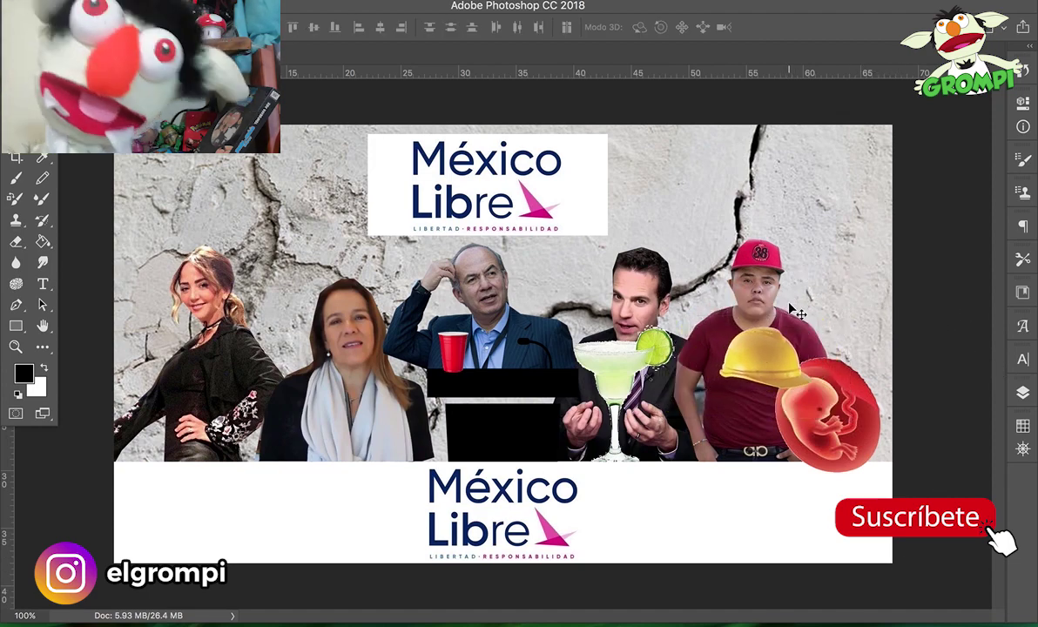
key(shift+Right)
key(shift+Right)
key(shift+Right)
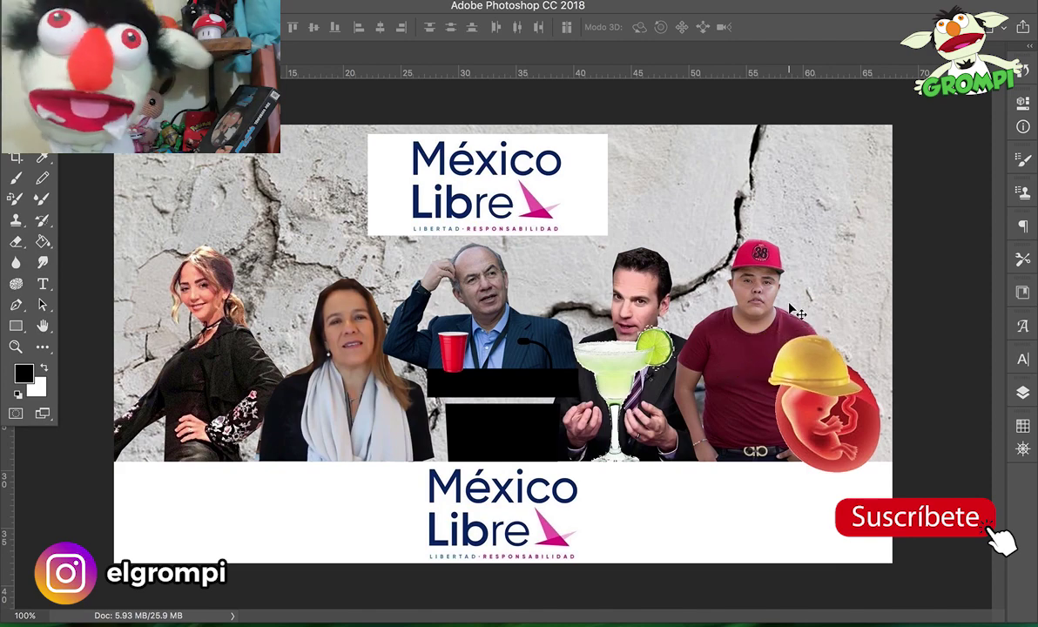